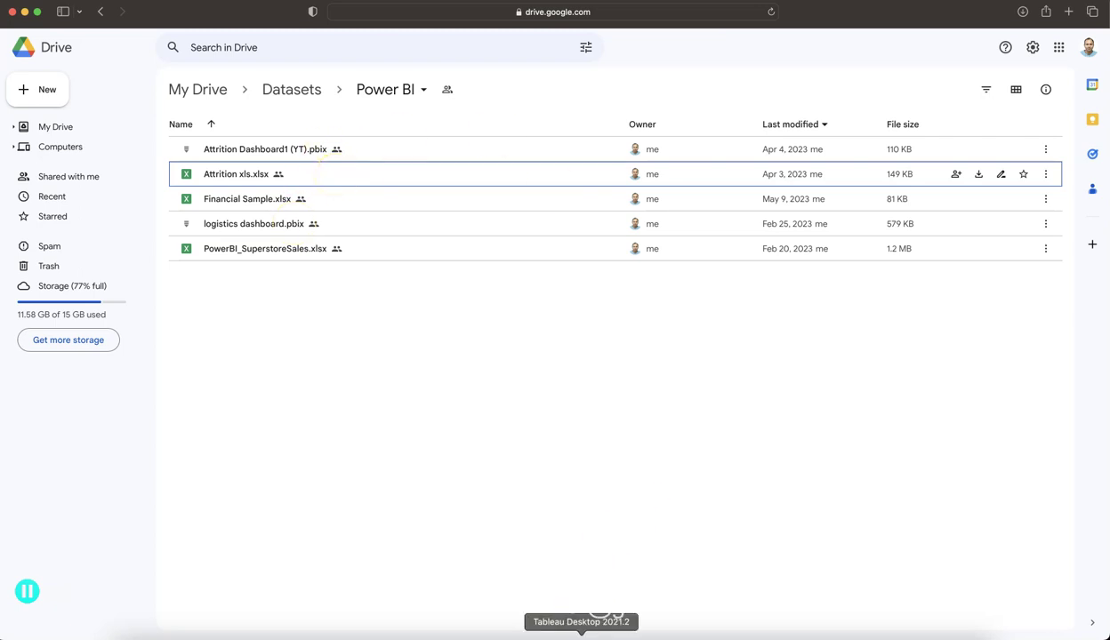
Switch to Tableau Desktop and examine the columns of the HR_Attrition (Main)_HR_Attrition data source
left_click(603, 614)
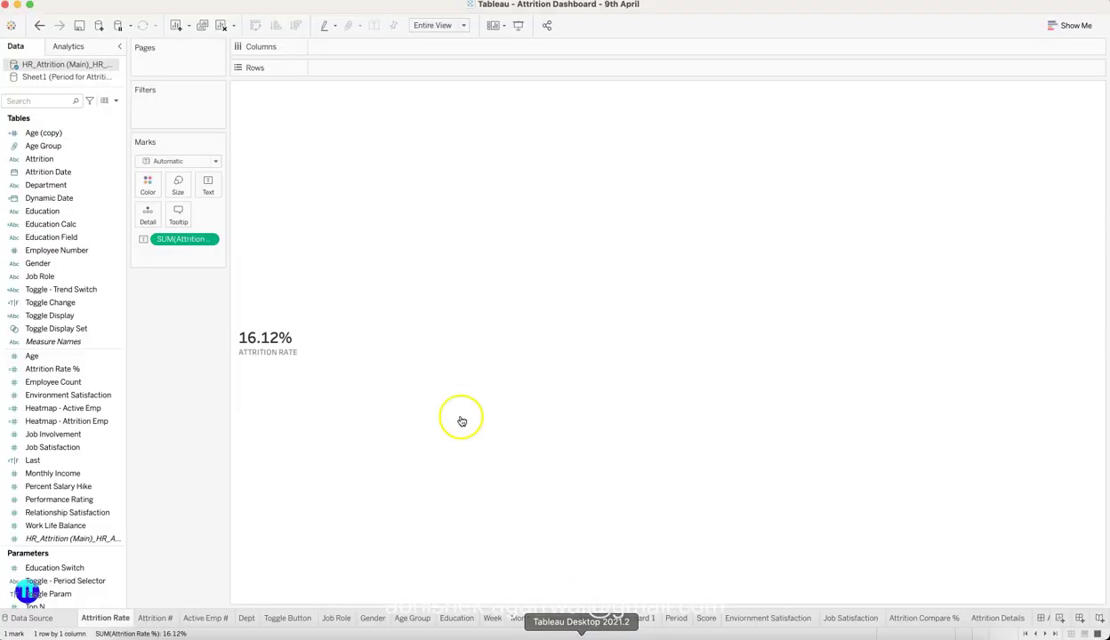
left_click(55, 619)
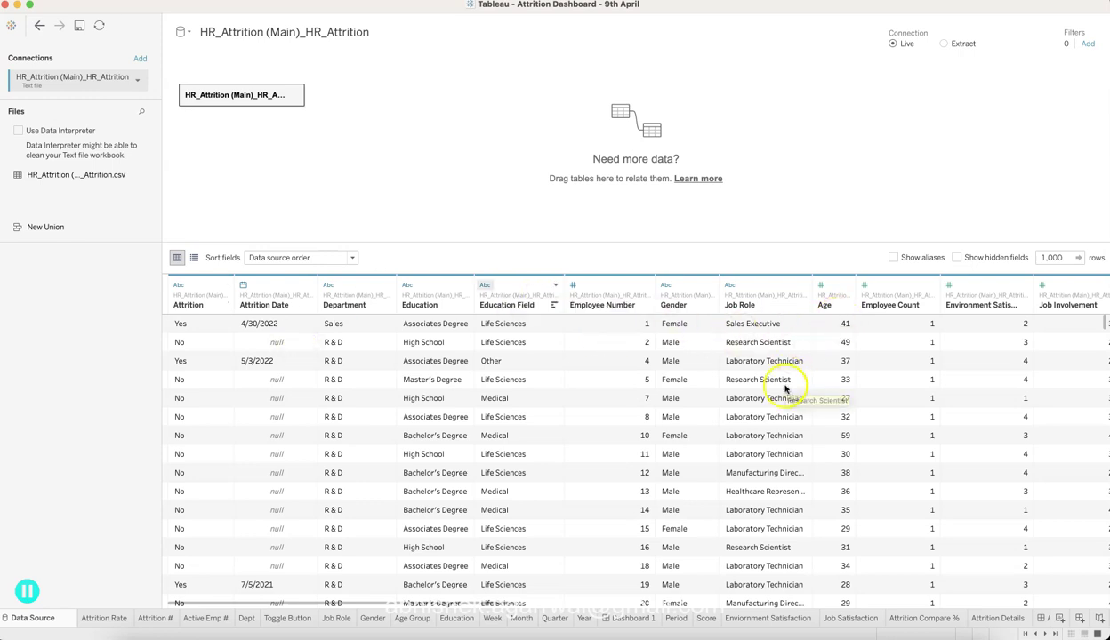
scroll(785, 389, "right", 5)
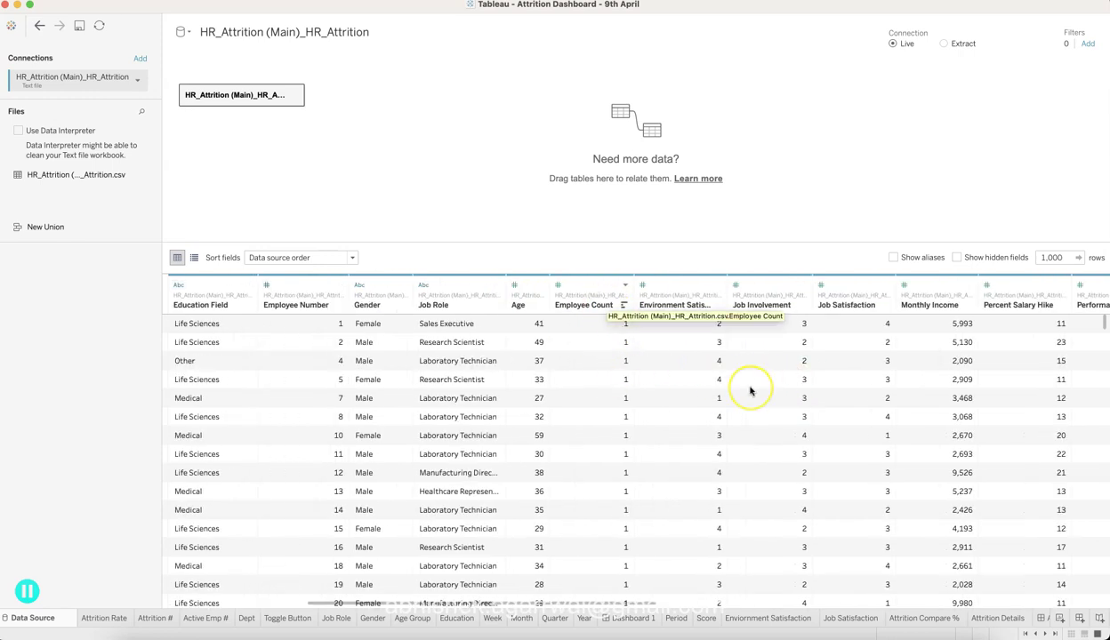
scroll(749, 391, "right", 6)
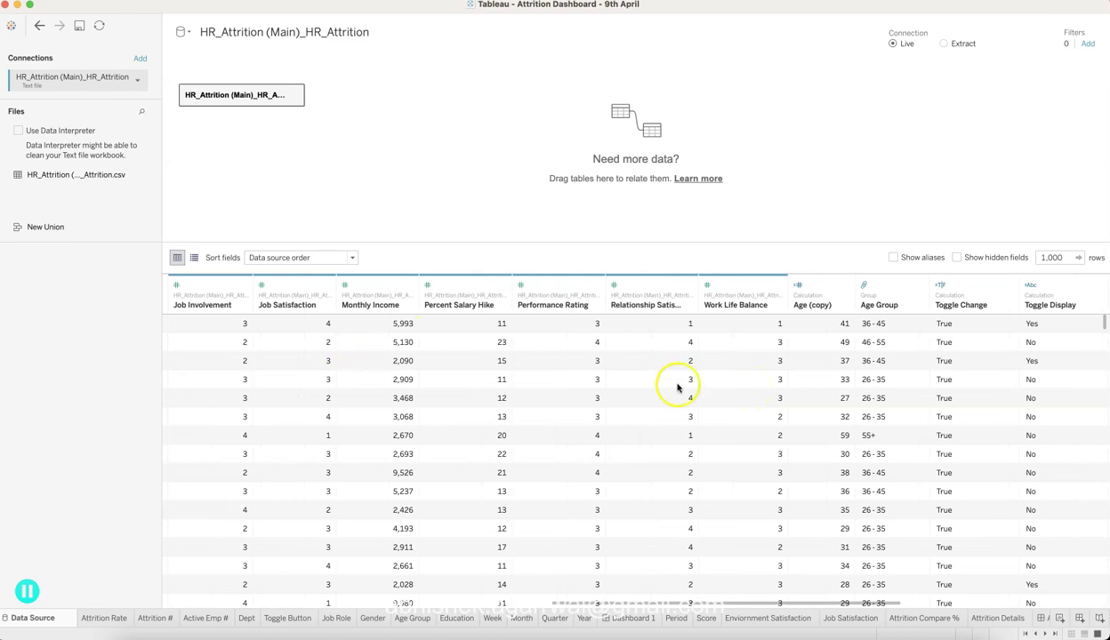
scroll(999, 391, "right", 5)
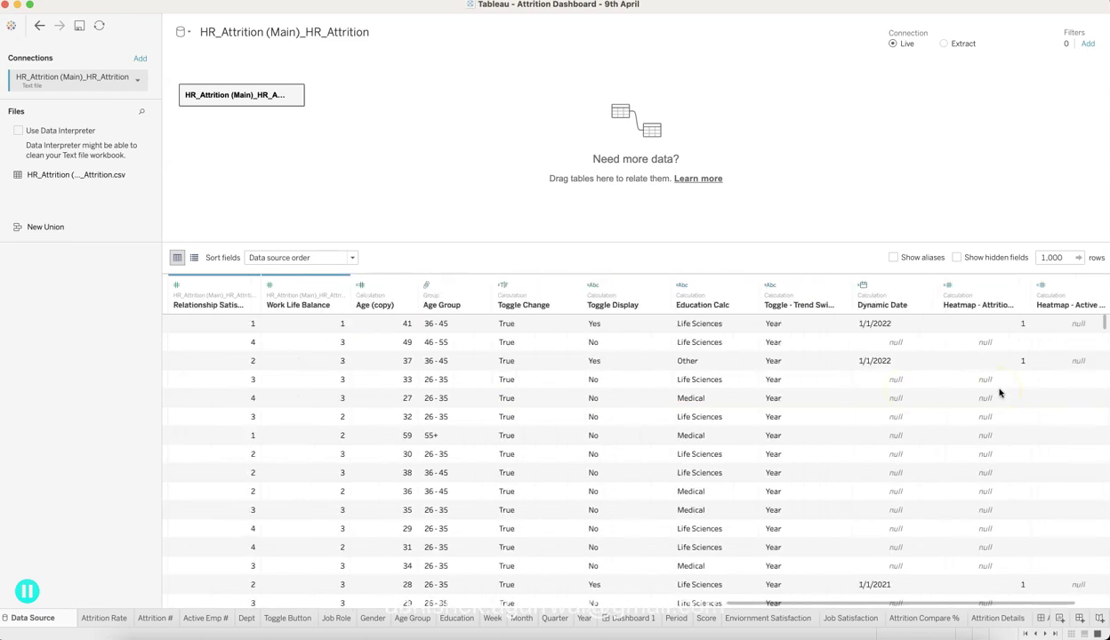
scroll(999, 393, "left", 15)
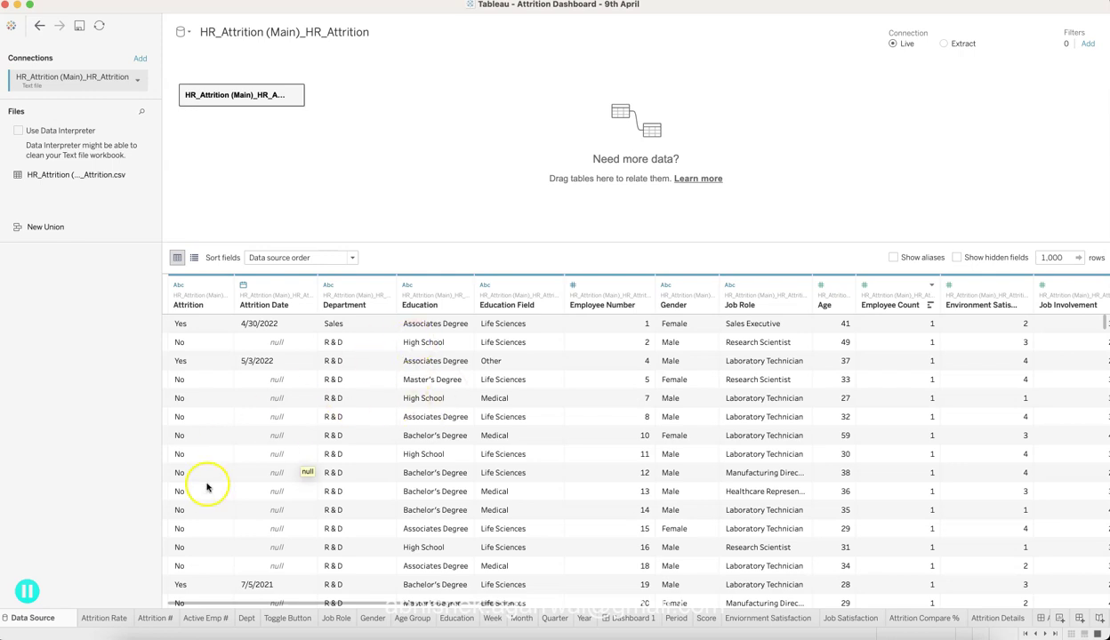
Examine the Attrition Rate sheet's KPI alongside the Attrition column in the data source
left_click(121, 614)
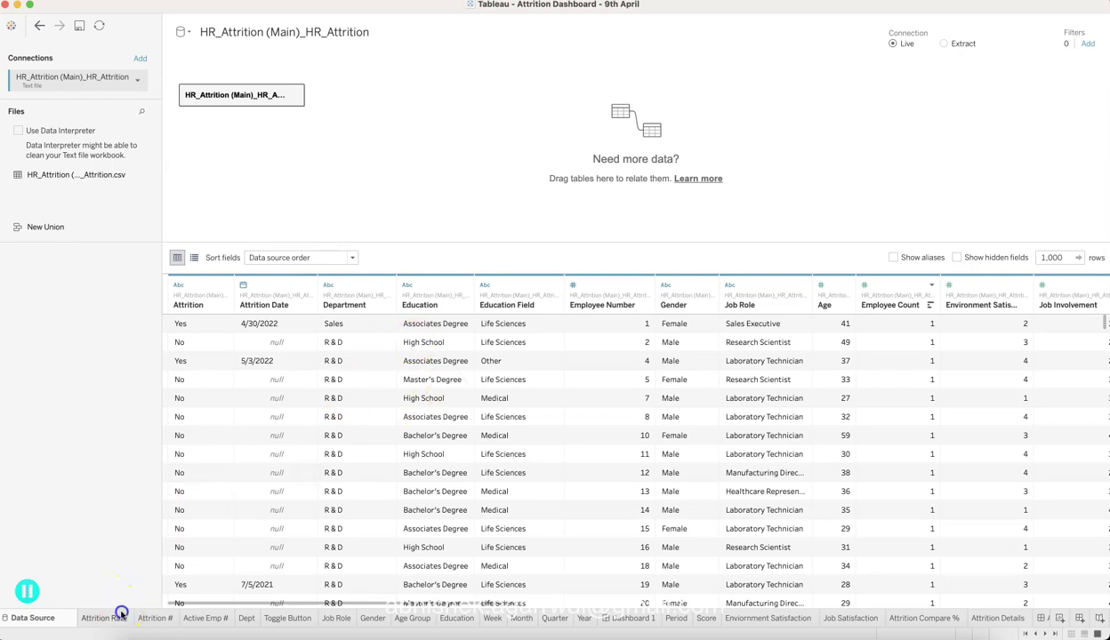
mouse_move(278, 338)
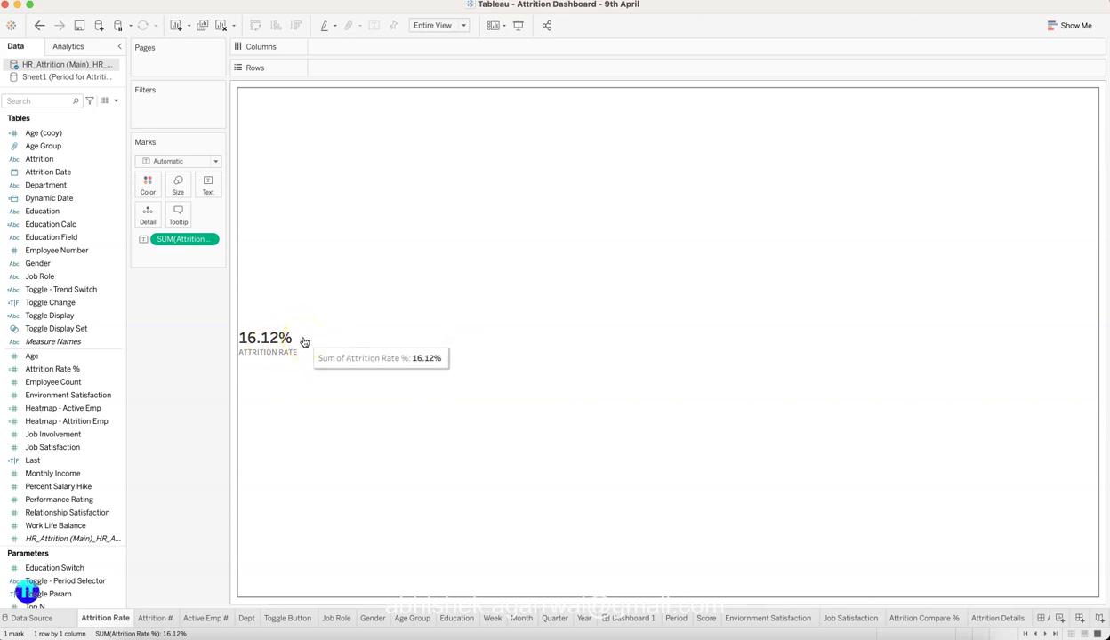
left_click(58, 618)
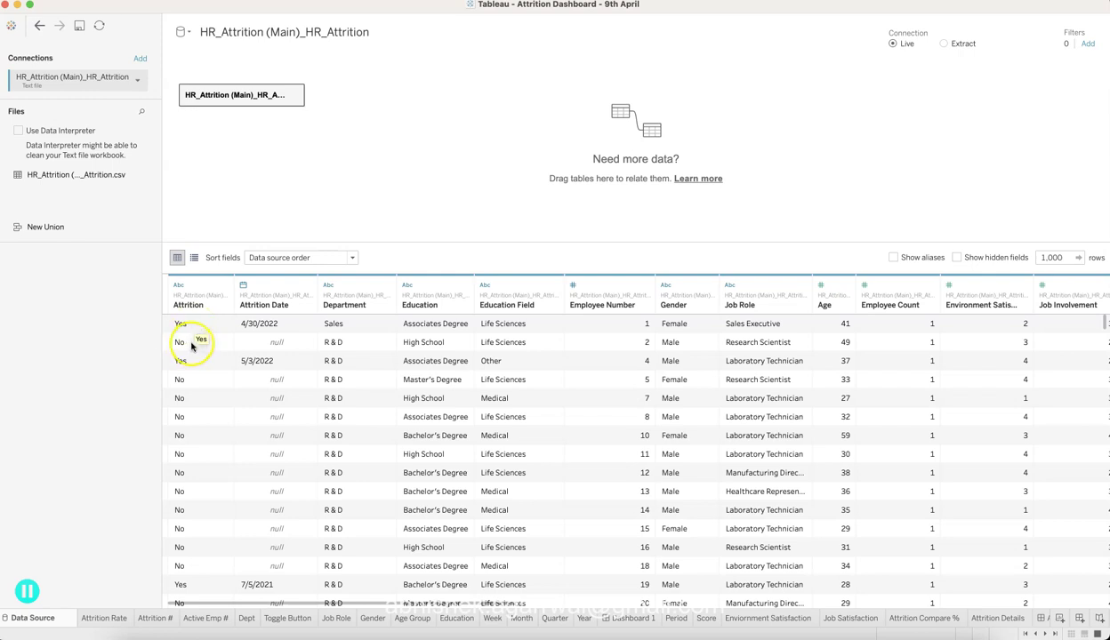
left_click(109, 620)
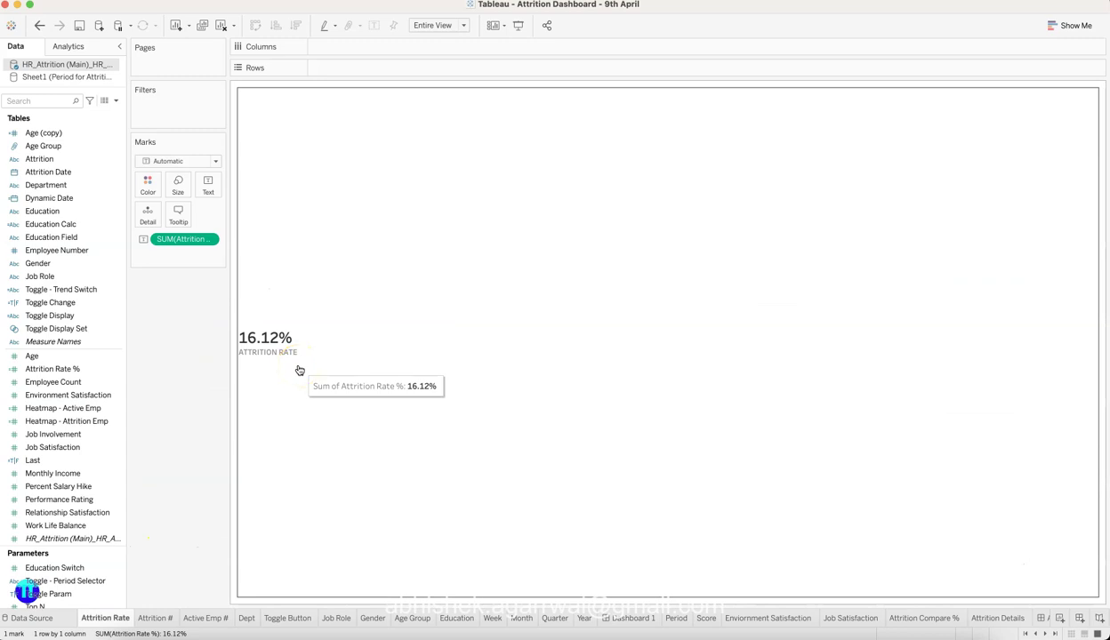
Review the Attrition # and Attrition Rate sheets, and inspect the employee count on the Active Emp # sheet
left_click(158, 619)
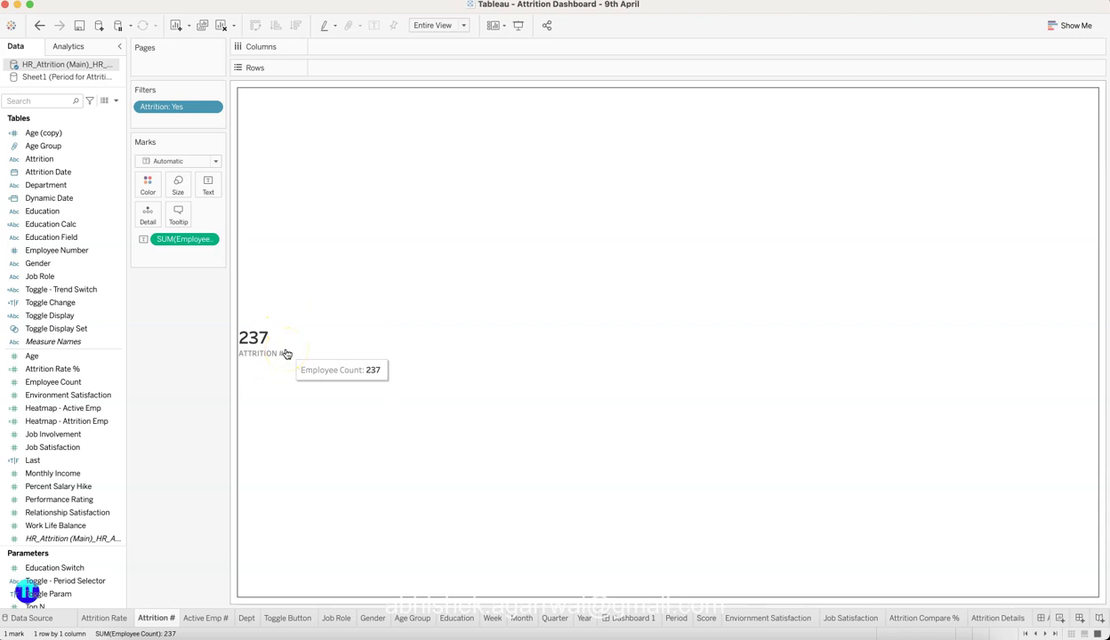
left_click(115, 617)
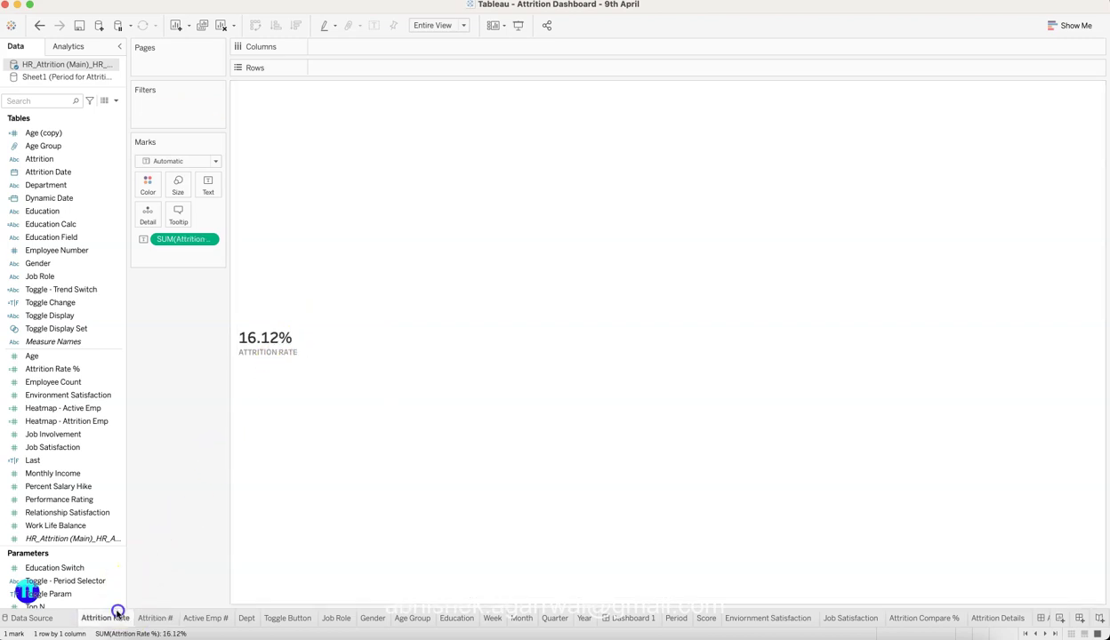
left_click(156, 617)
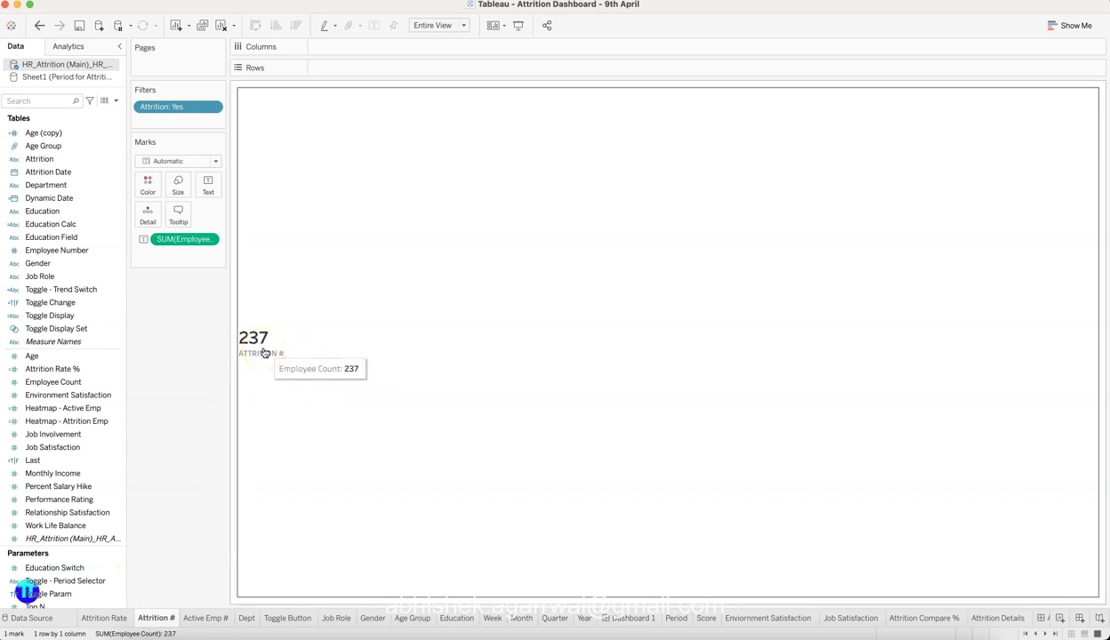
left_click(210, 621)
left_click(260, 338)
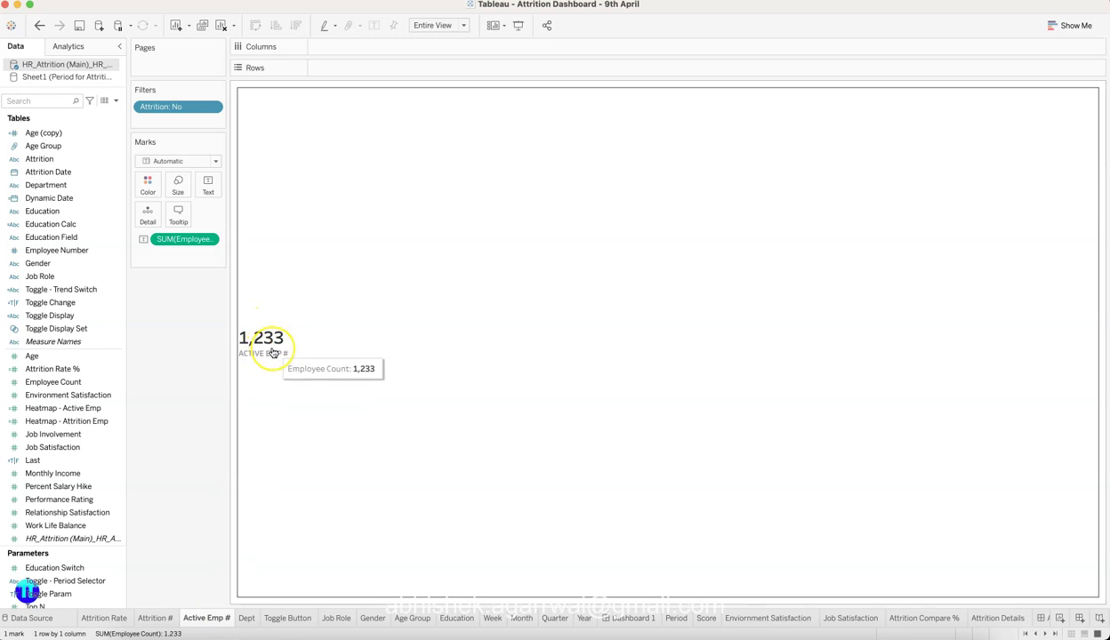
left_click(284, 352)
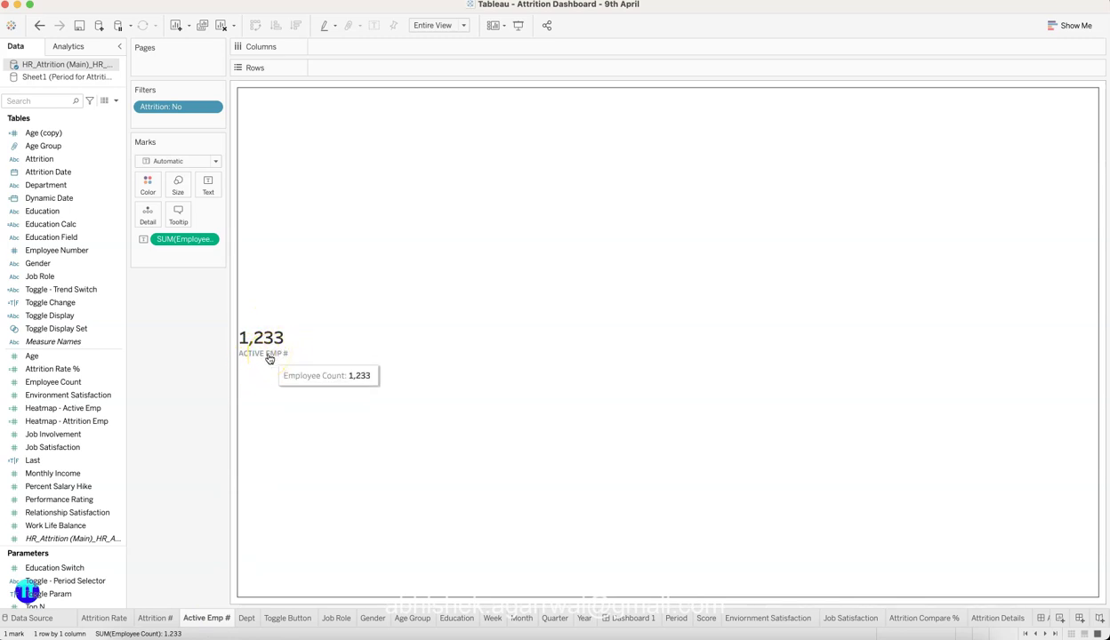
left_click(216, 485)
left_click(297, 344)
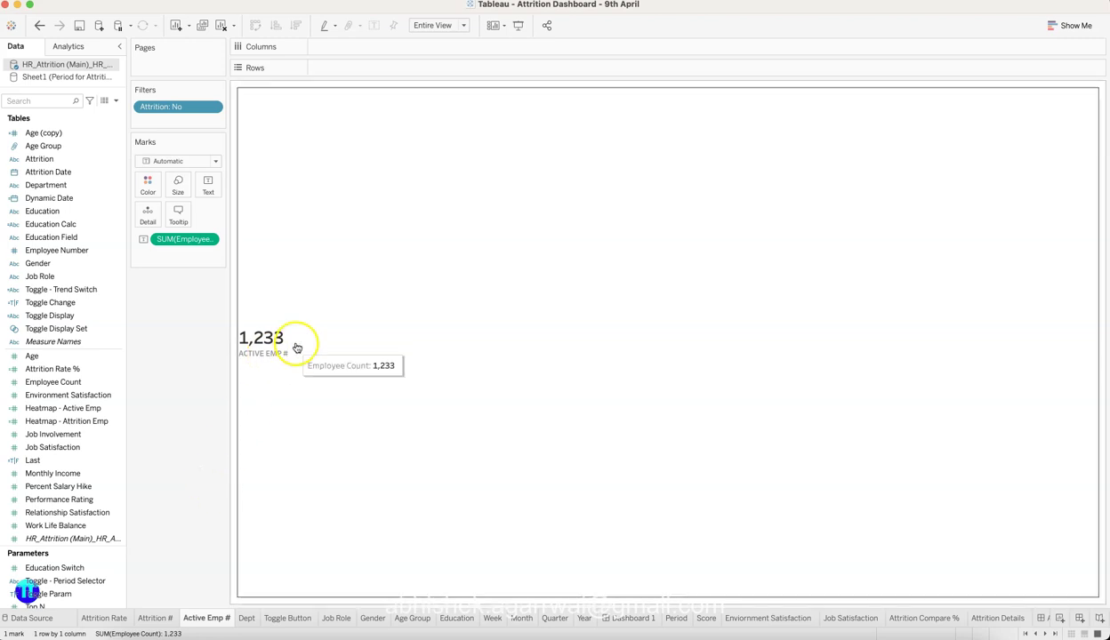
Compare the employee count KPI on the Attrition # sheet with the one on the Active Emp # sheet
left_click(165, 620)
left_click(304, 373)
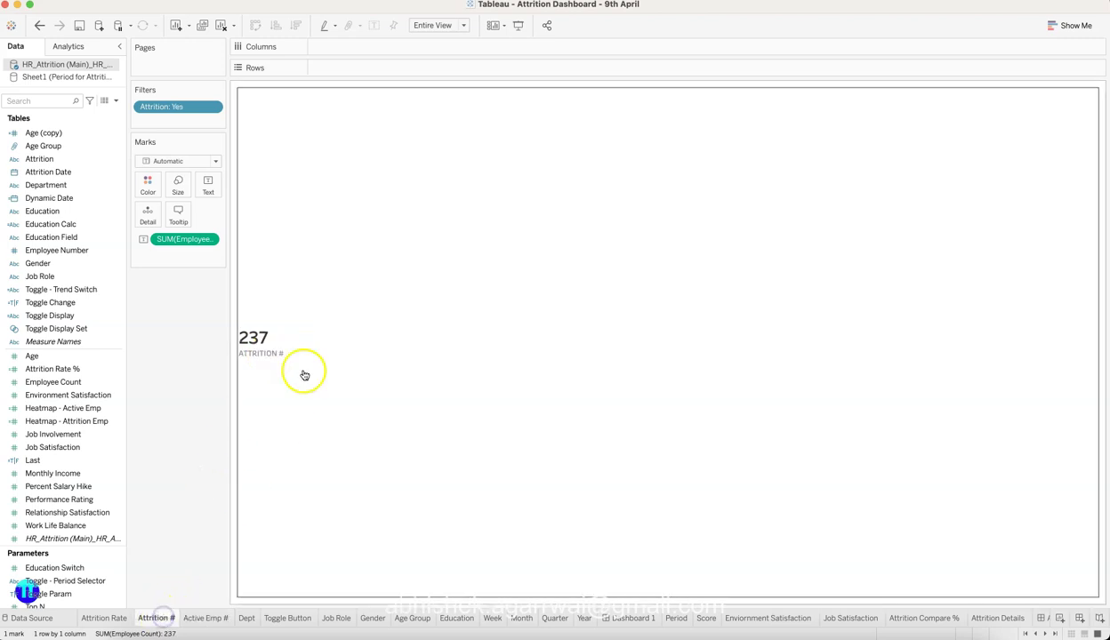
left_click(275, 363)
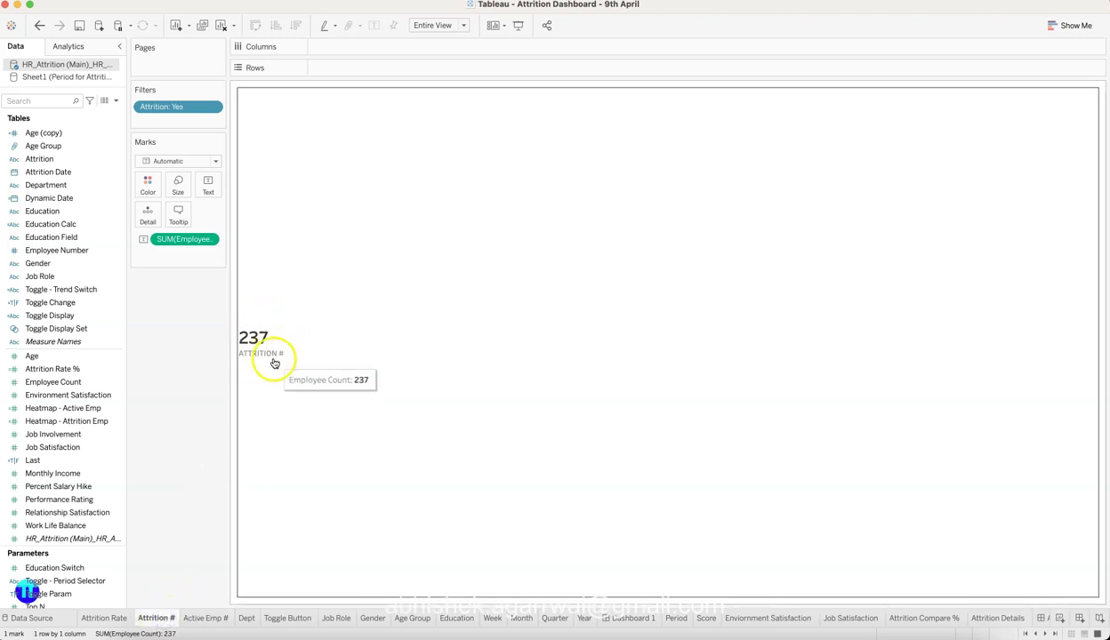
left_click(200, 619)
left_click(292, 384)
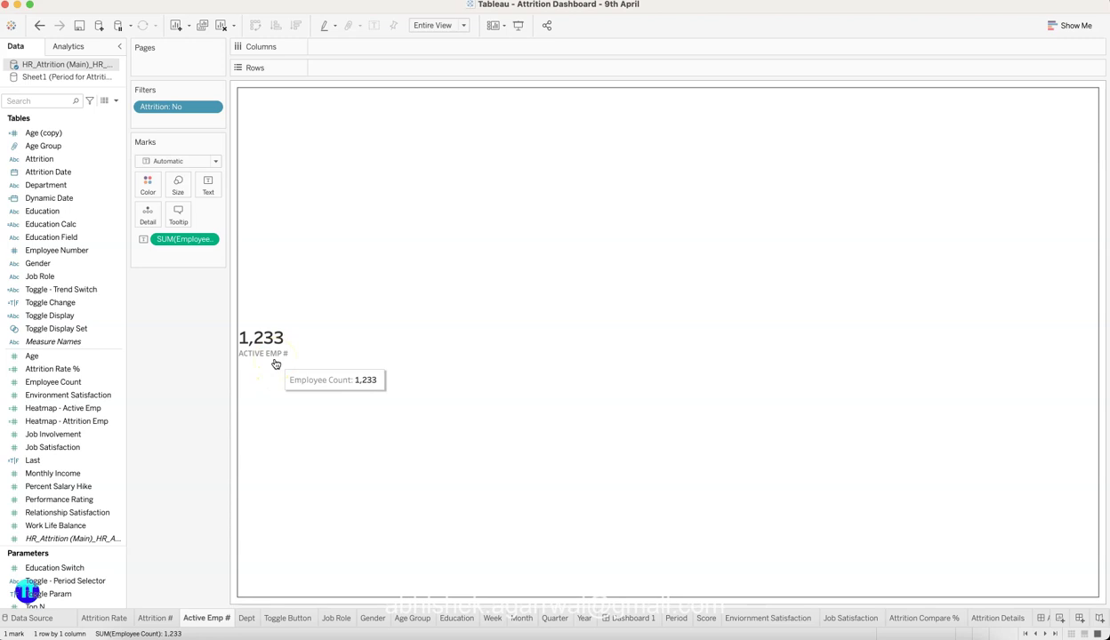
left_click(160, 619)
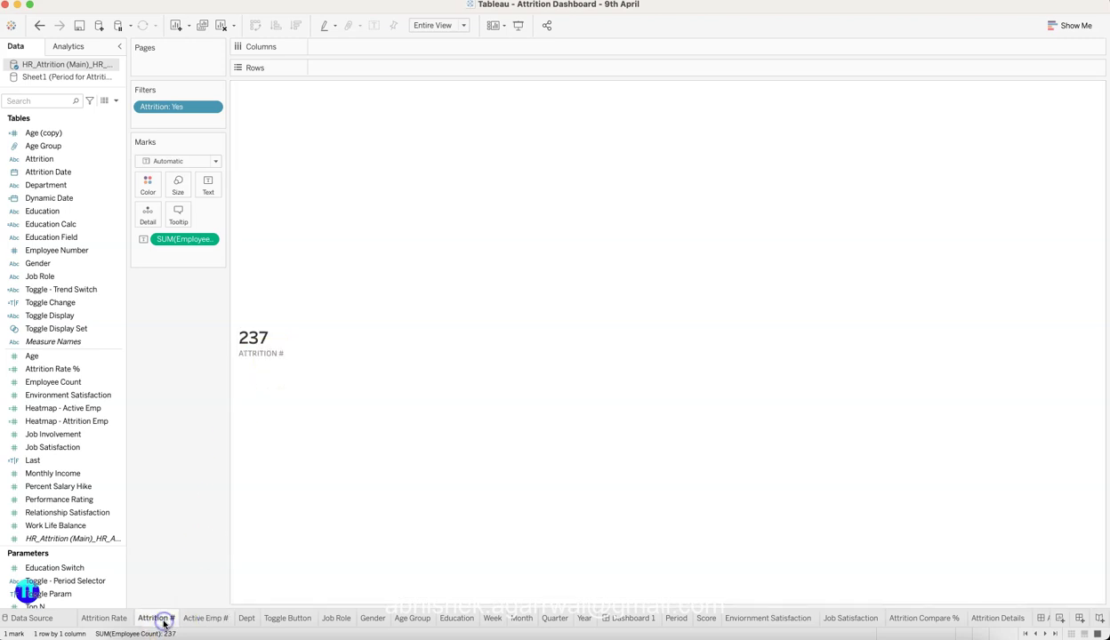
left_click(260, 336)
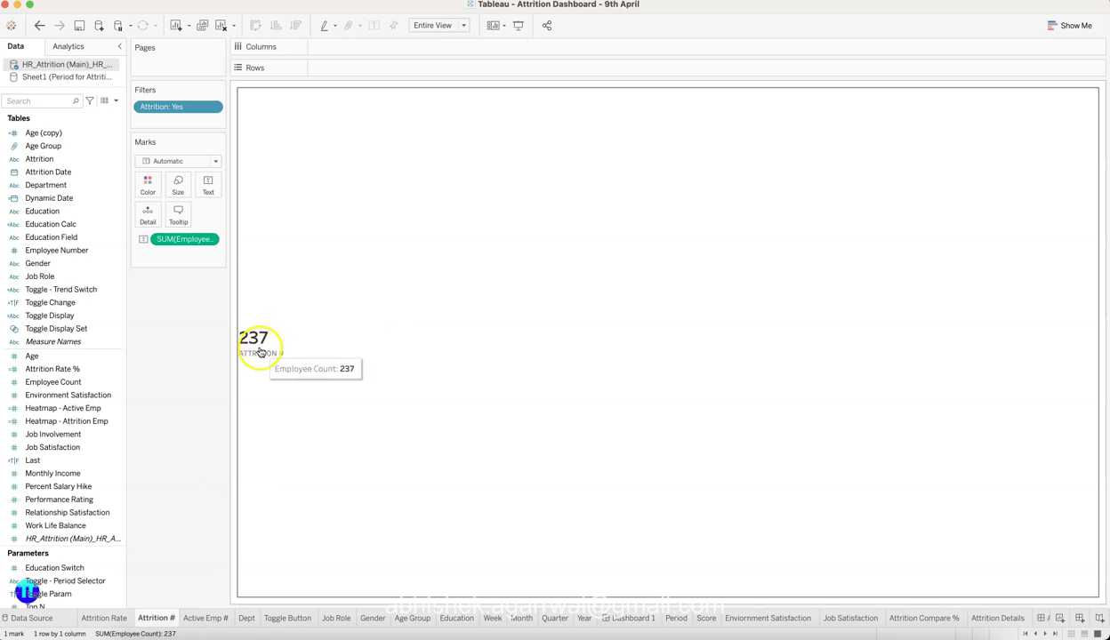
left_click(219, 585)
left_click(213, 618)
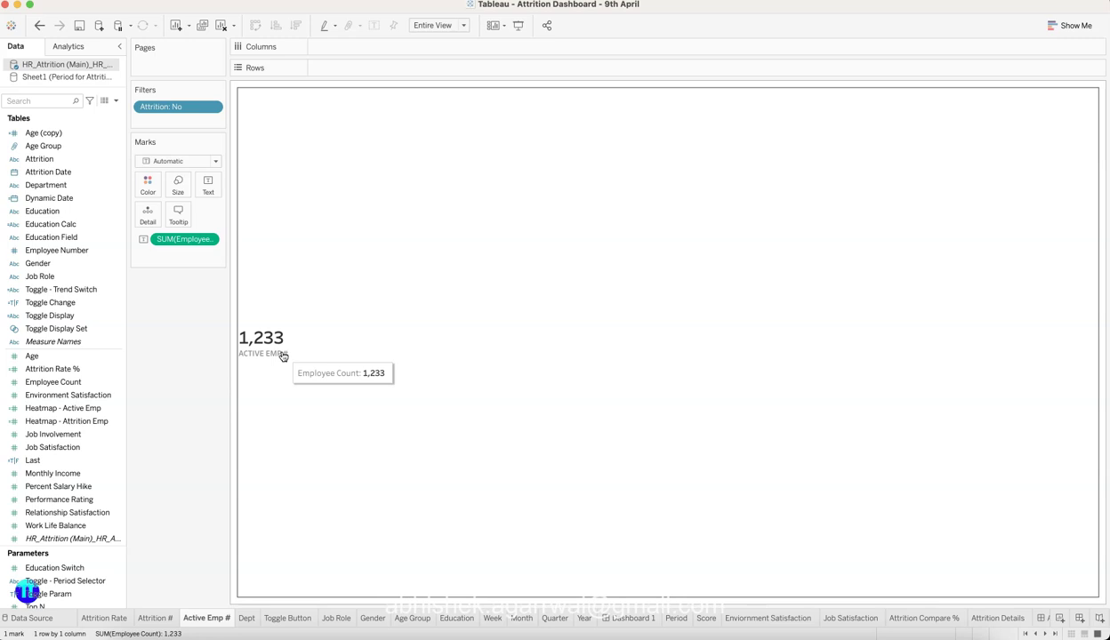
mouse_move(283, 356)
left_mouse_down()
mouse_move(318, 354)
mouse_move(324, 335)
mouse_move(329, 349)
mouse_move(263, 353)
left_mouse_up()
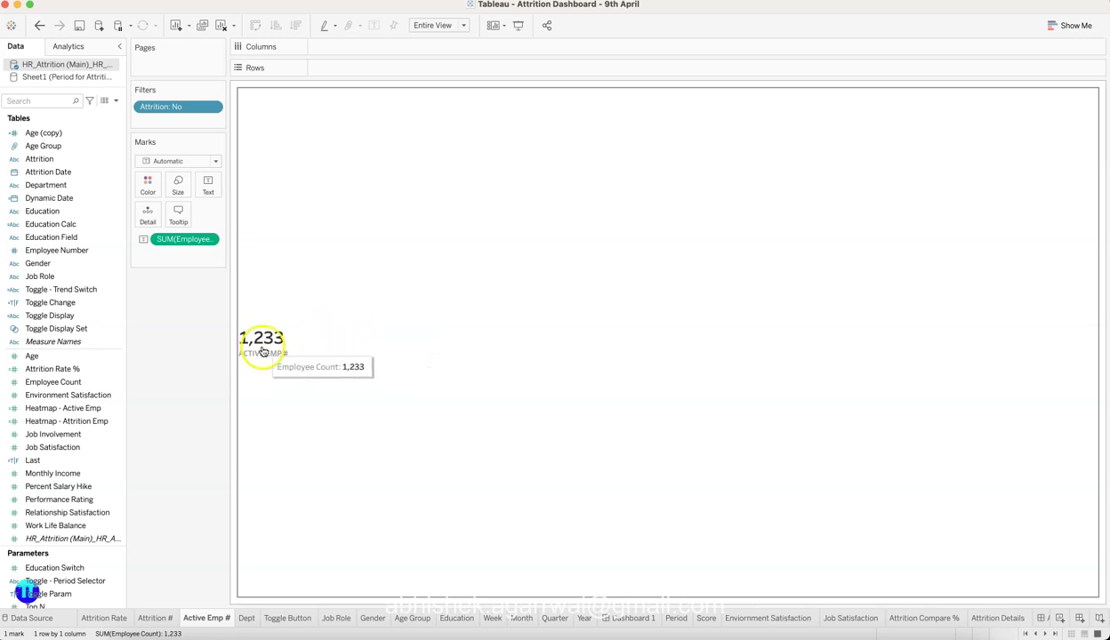
left_click(165, 618)
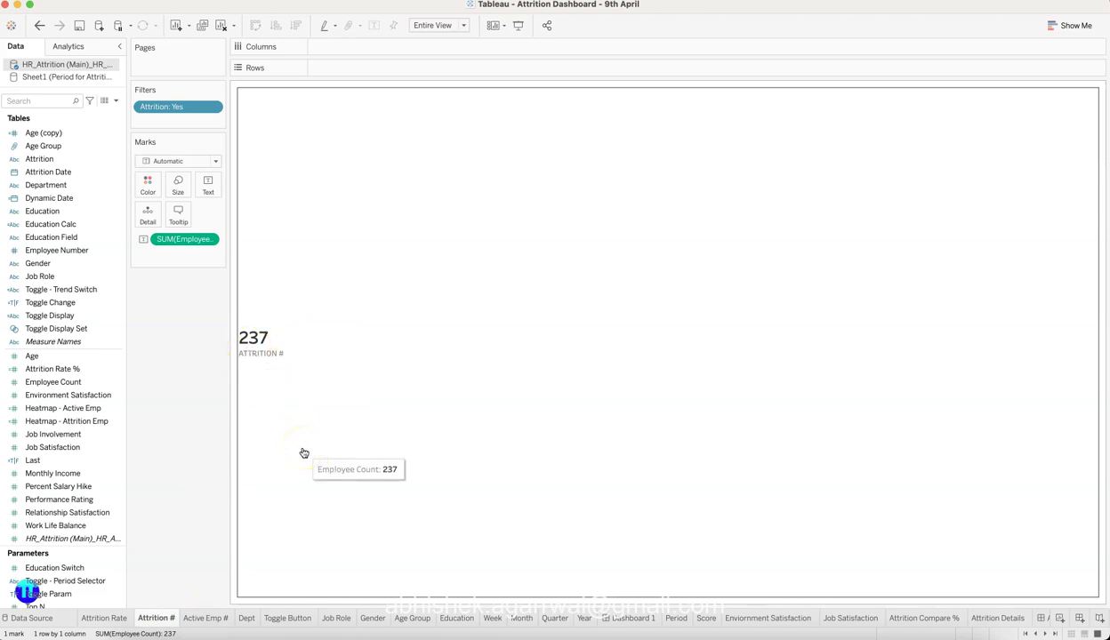
Examine the department donut charts on the Dept sheet and the switch shape on the Toggle Button sheet
left_click(246, 619)
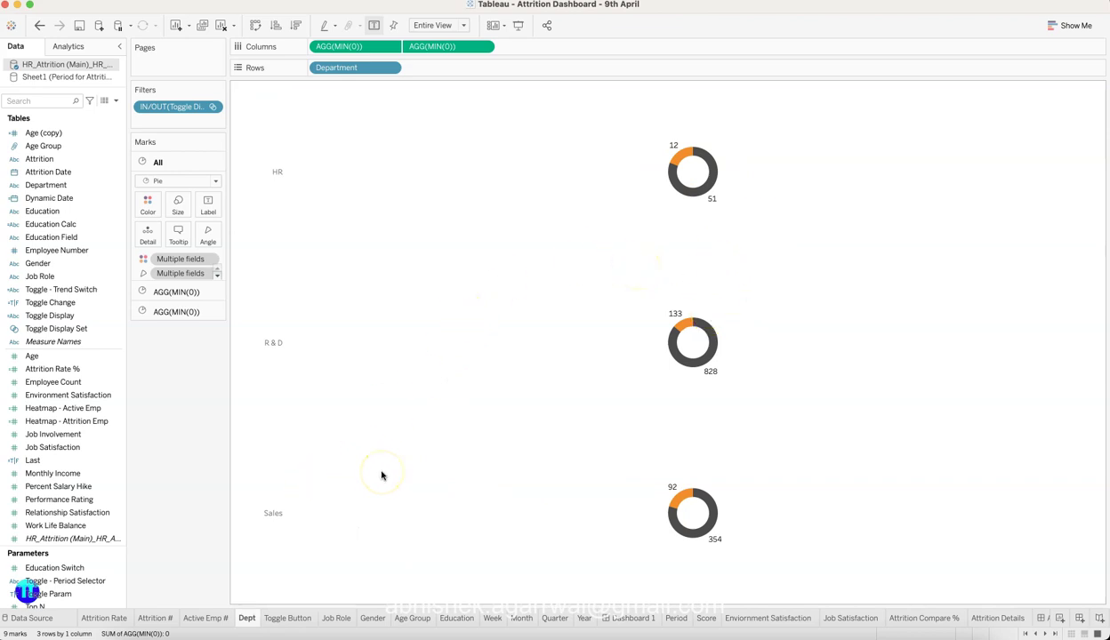
left_click(284, 616)
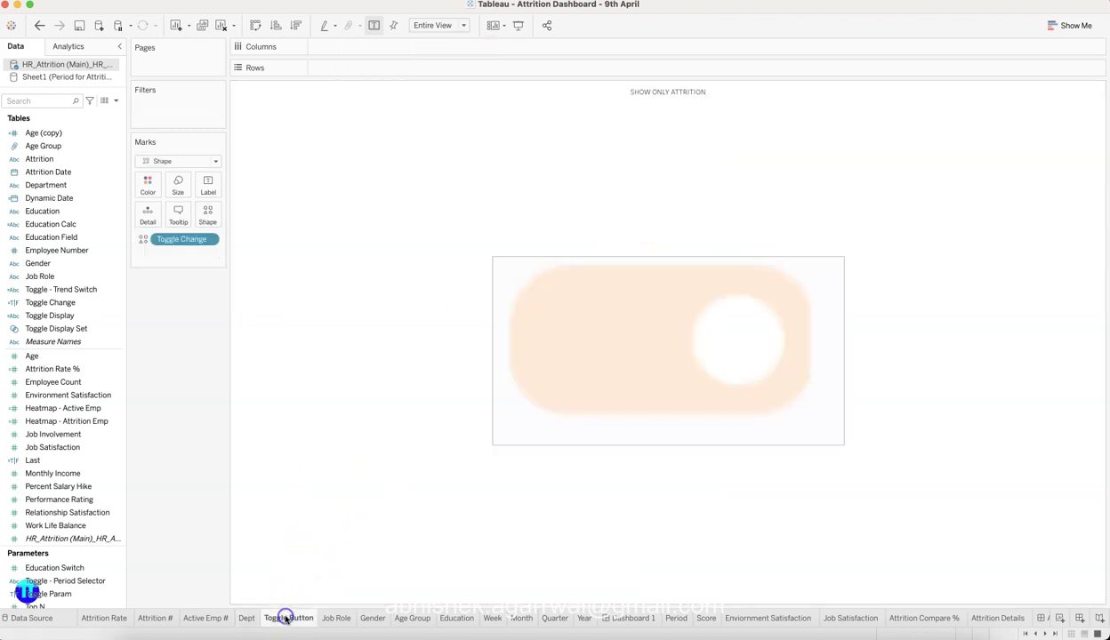
left_click(596, 406)
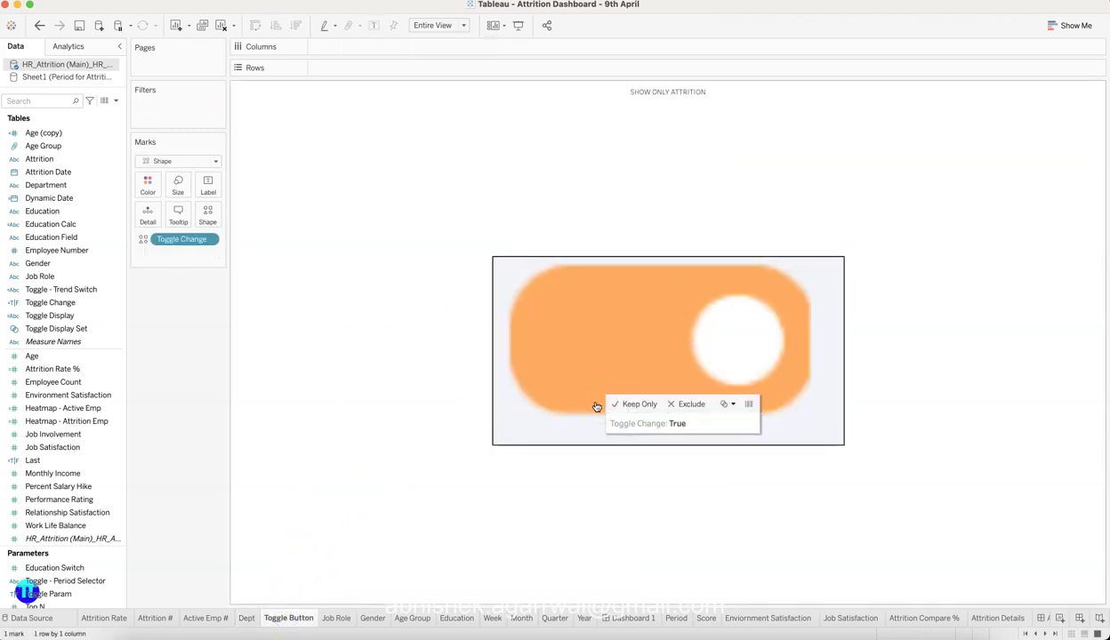
left_click(379, 435)
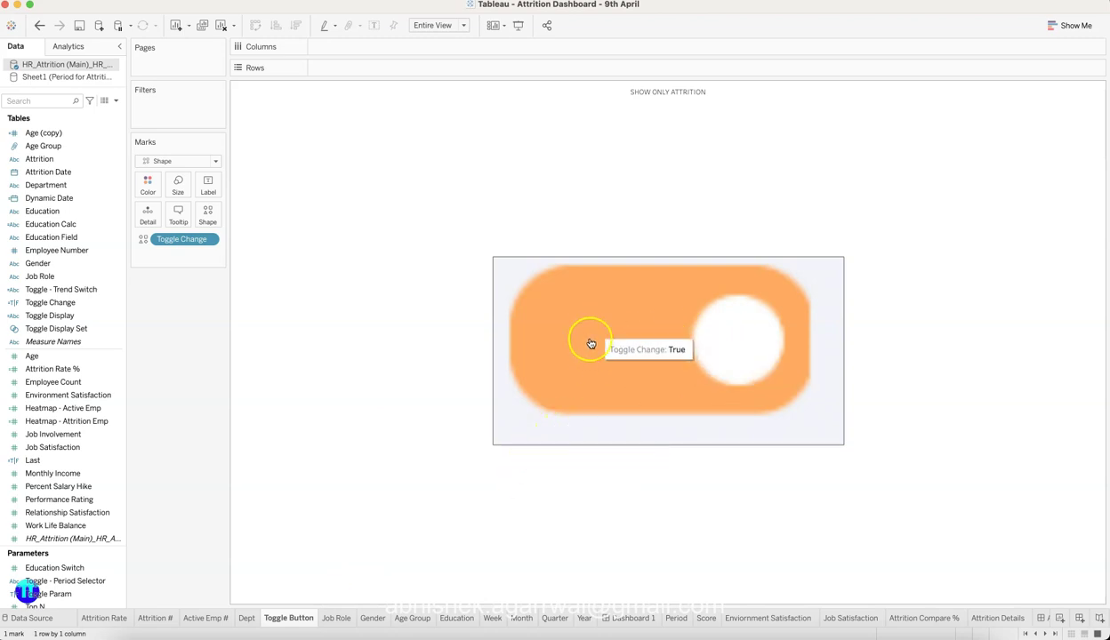
left_click(247, 618)
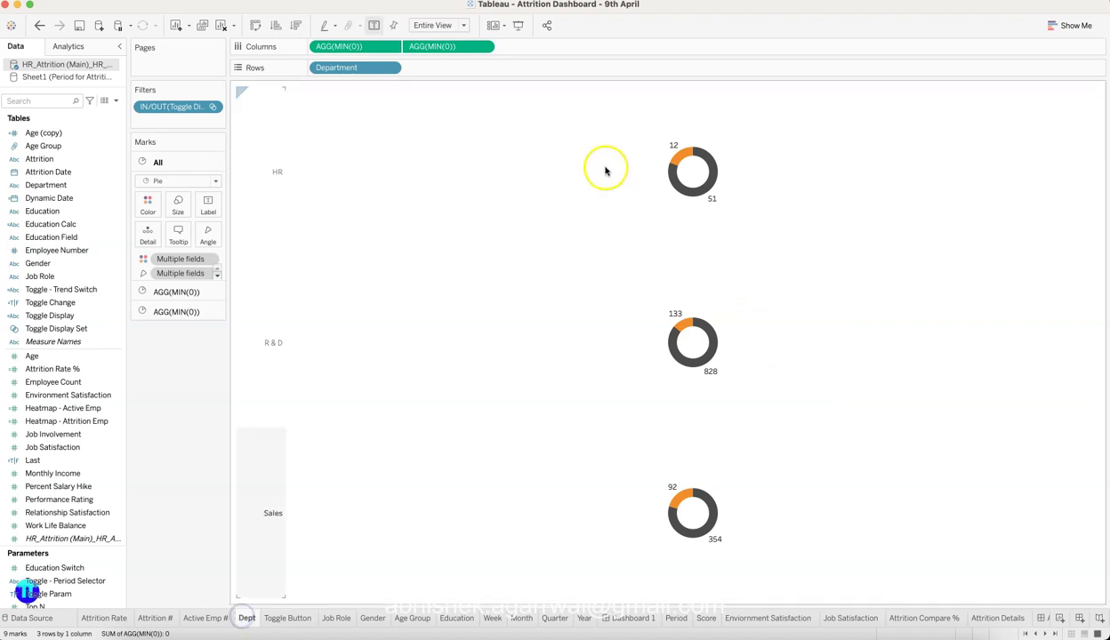
left_click(289, 618)
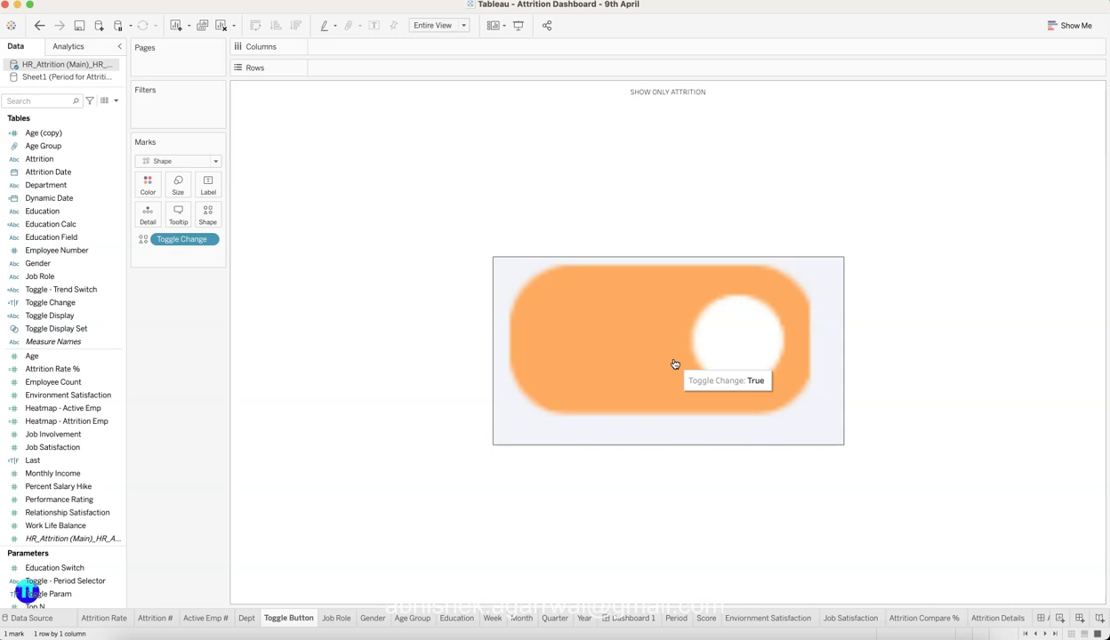
Open Dashboard 1 and test how the Show Only Attrition toggle changes the department donut charts
left_click(639, 617)
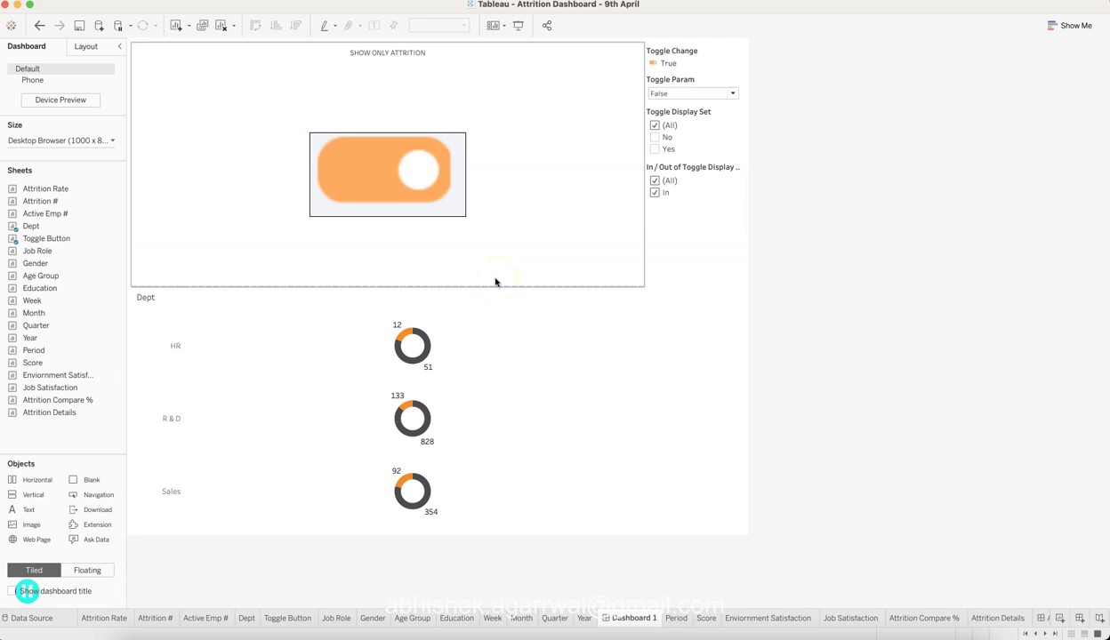
left_click(389, 172)
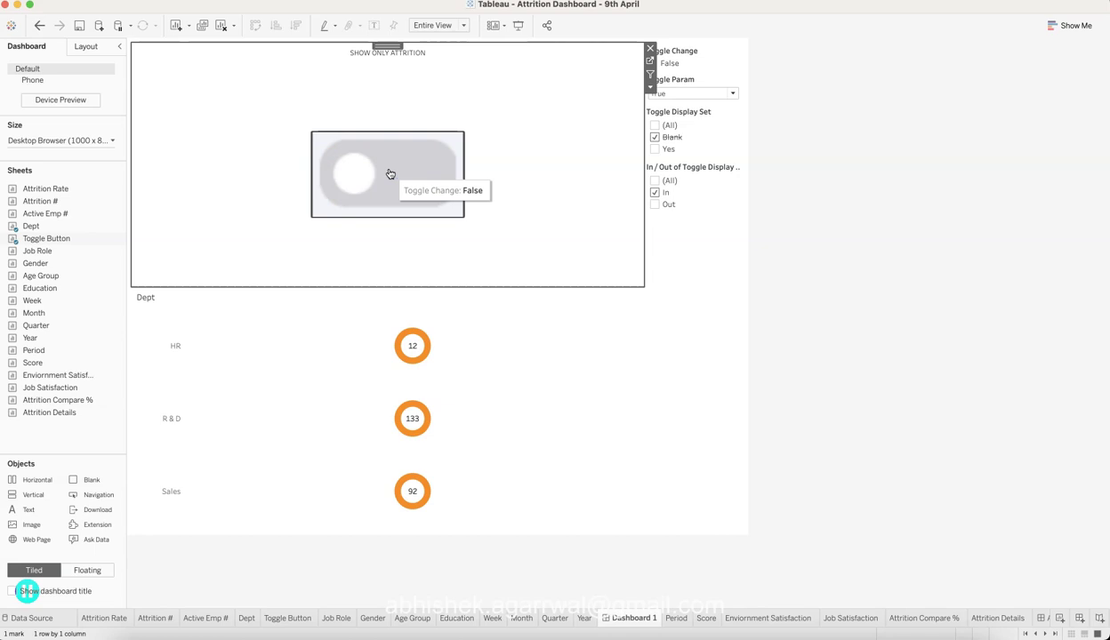
left_click(373, 172)
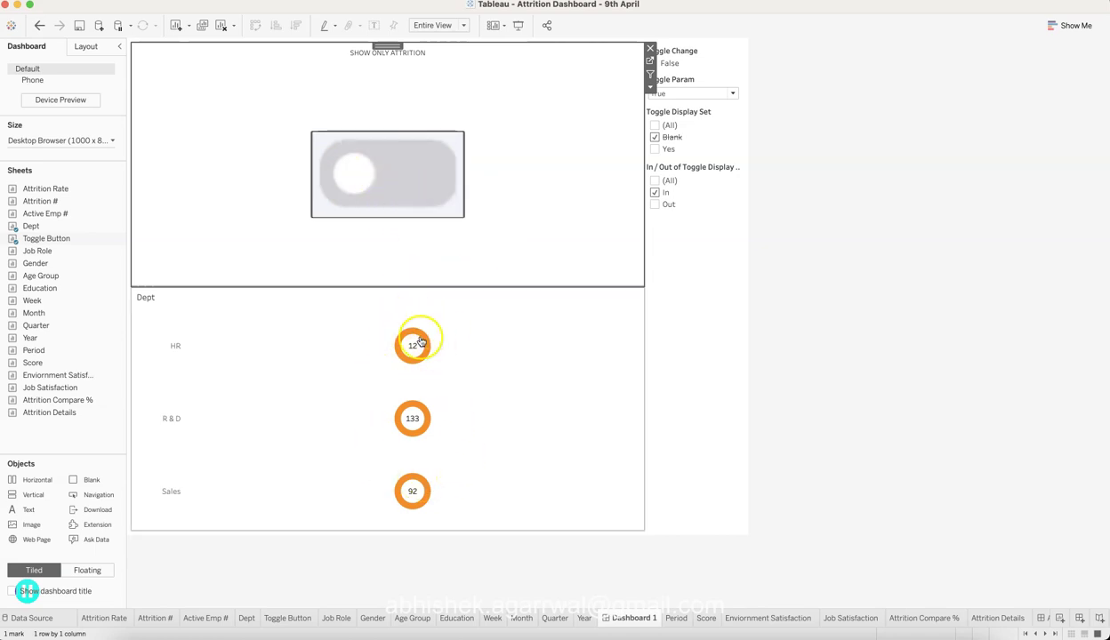
left_click(400, 166)
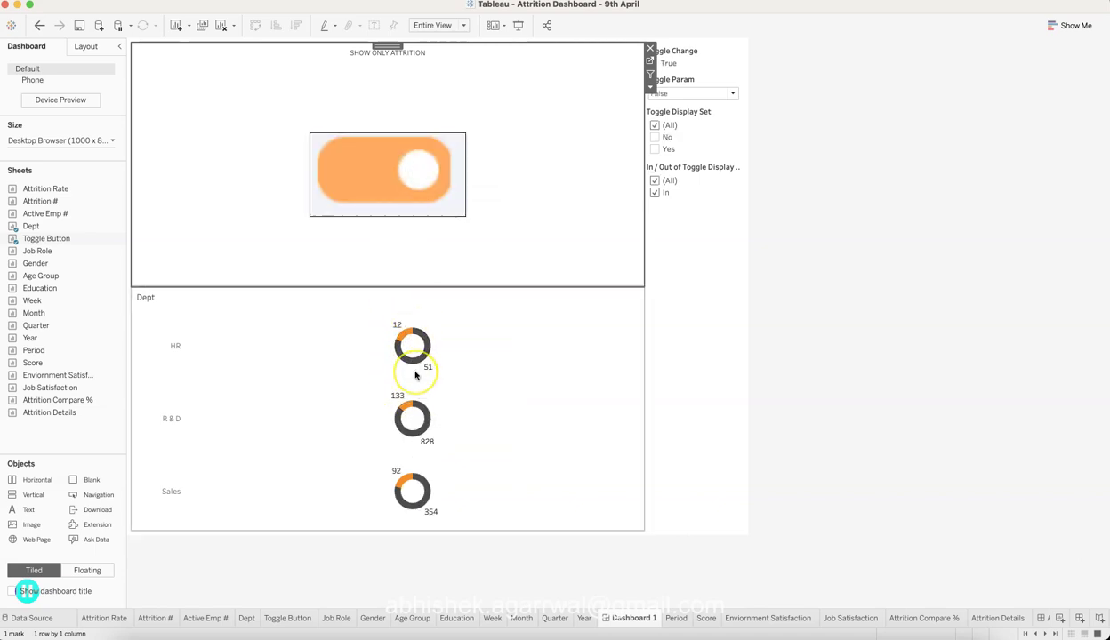
left_click(398, 182)
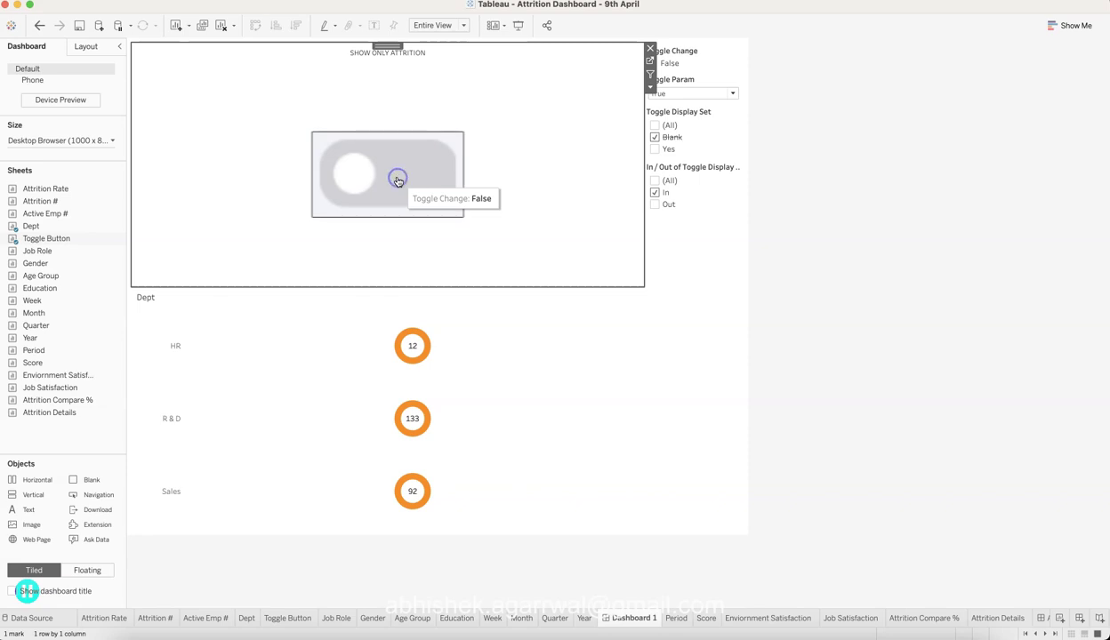
Turn off the Show Only Attrition toggle on Dashboard 1 and return to the Toggle Button sheet
left_click(397, 181)
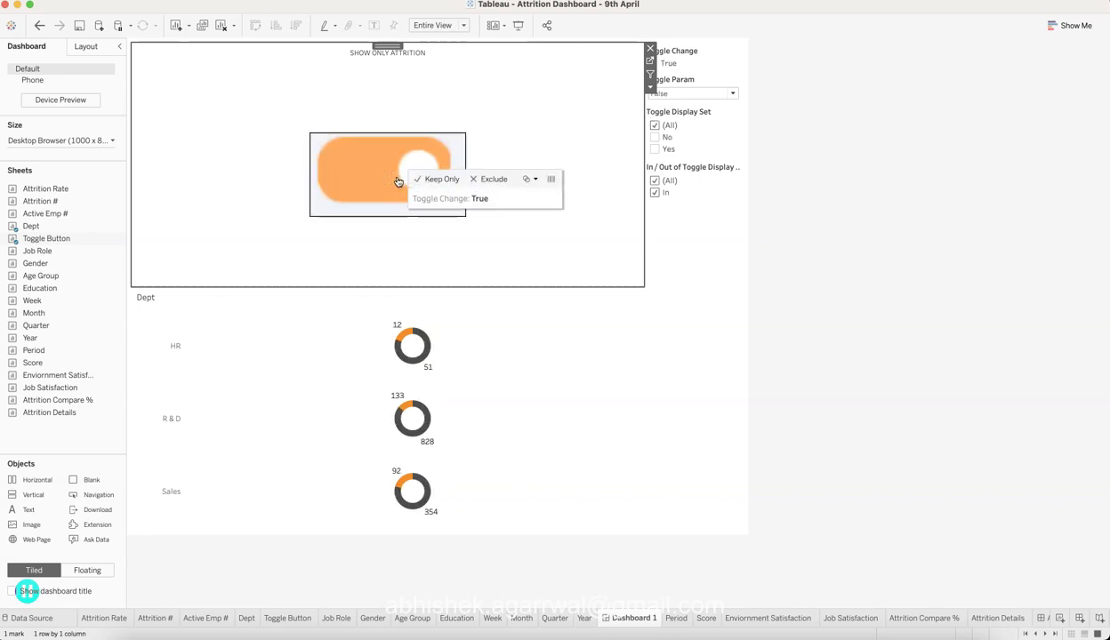
left_click(294, 620)
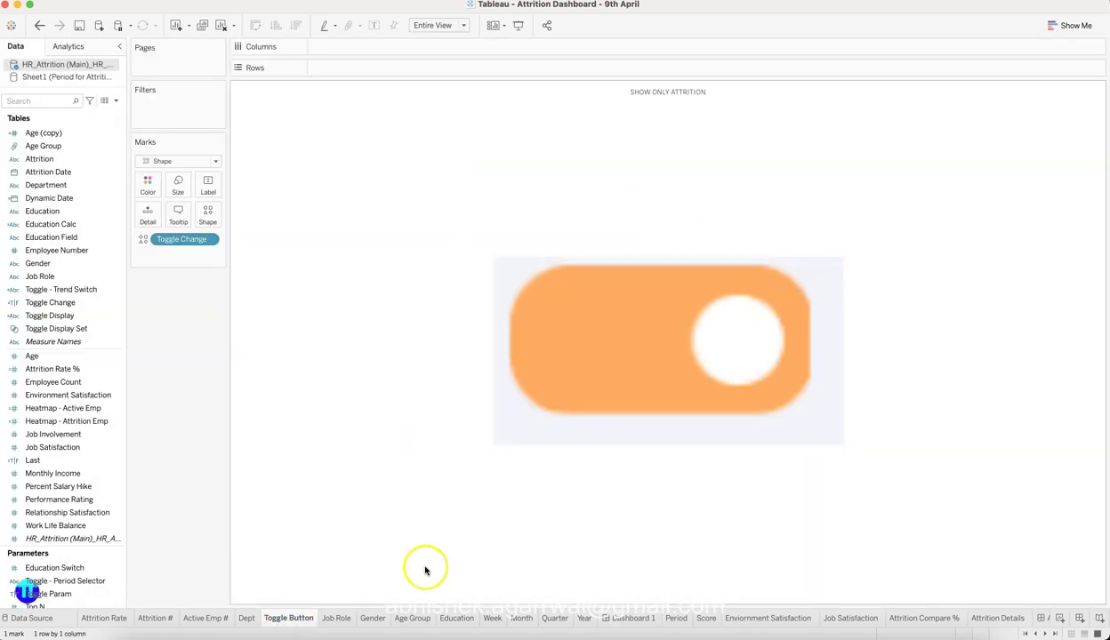
Review the attrition breakdown on the Job Role sheet and inspect the female and male donut charts on the Gender sheet
left_click(338, 619)
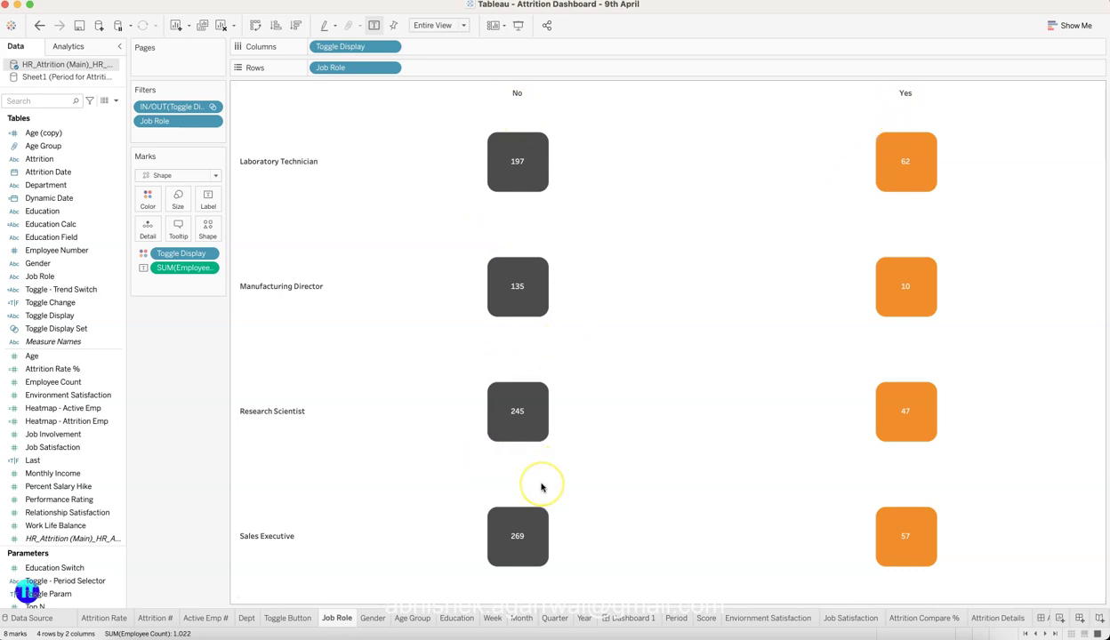
left_click(372, 618)
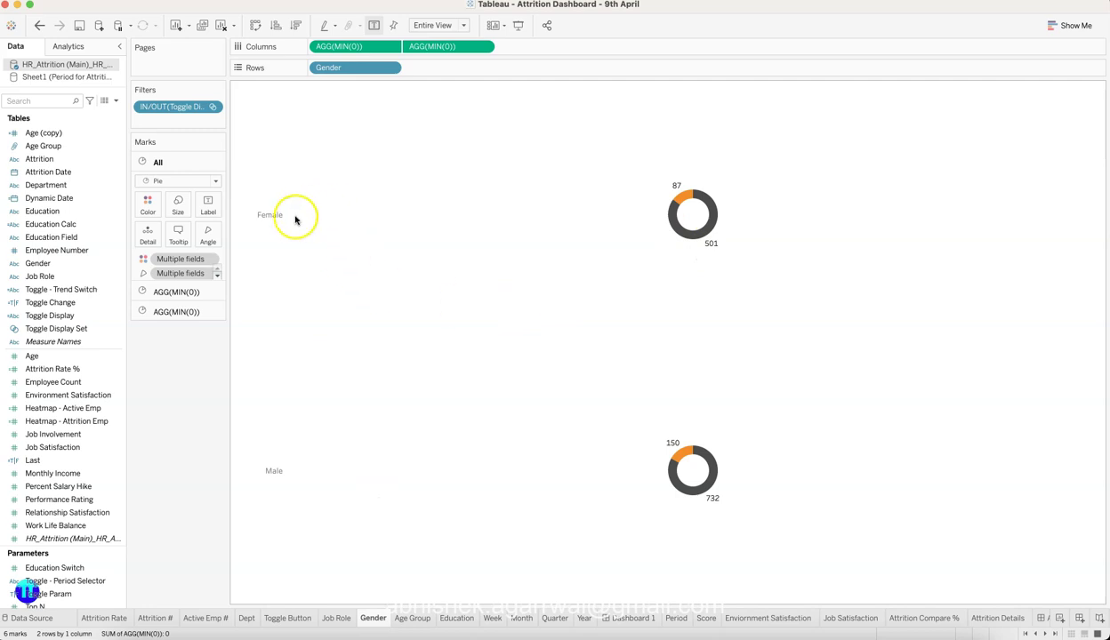
mouse_move(676, 206)
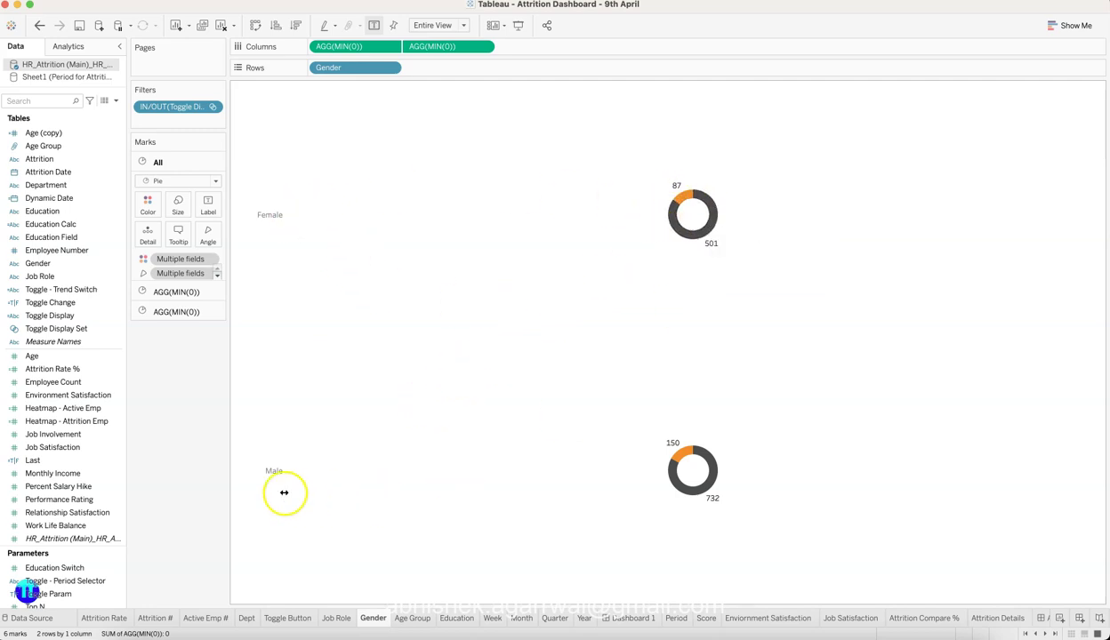
mouse_move(714, 501)
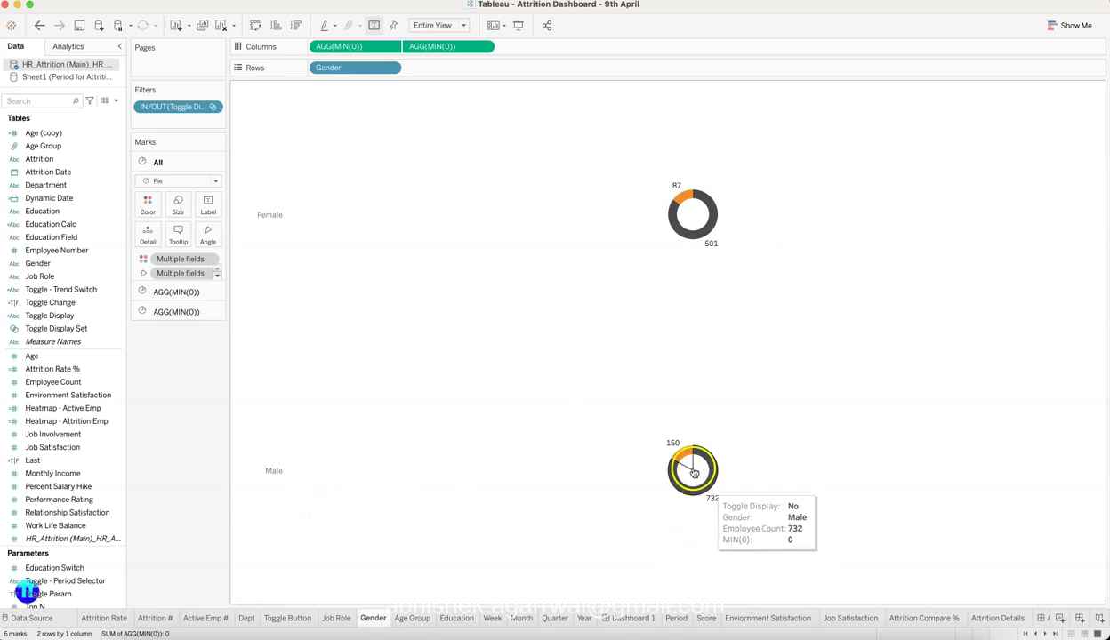
mouse_move(676, 452)
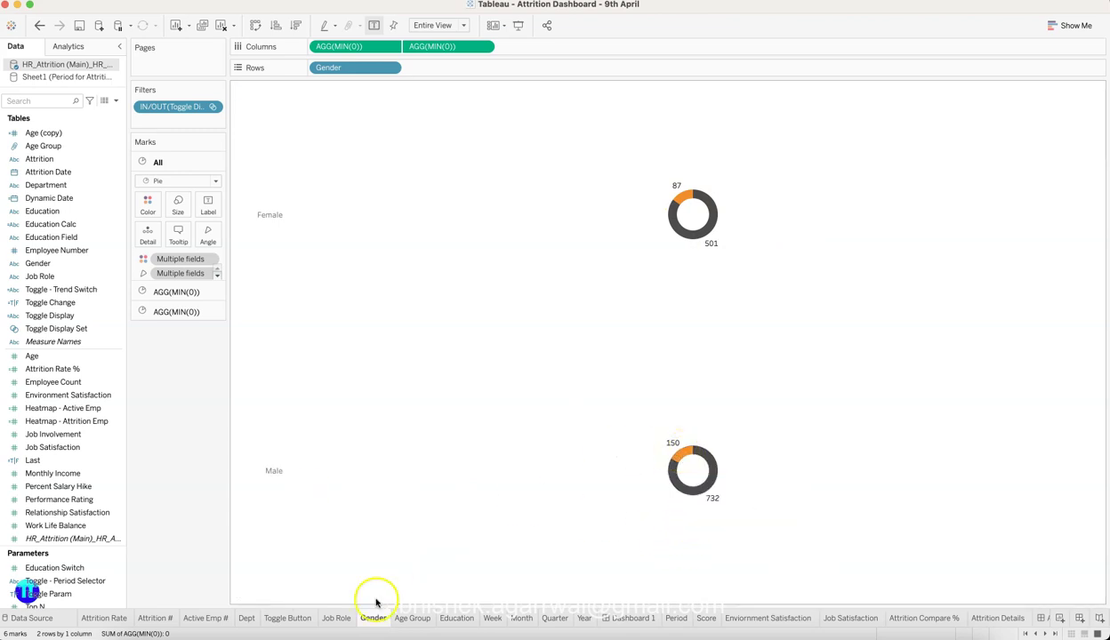
Examine the overlaid employee count bars for each age band on the Age Group sheet
left_click(413, 618)
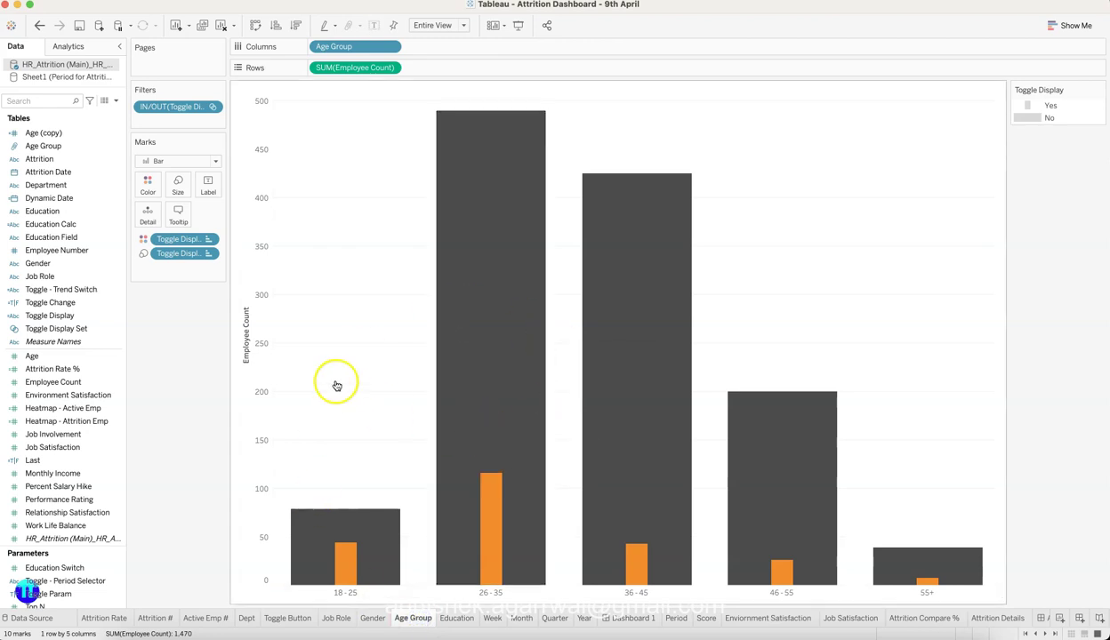
mouse_move(515, 114)
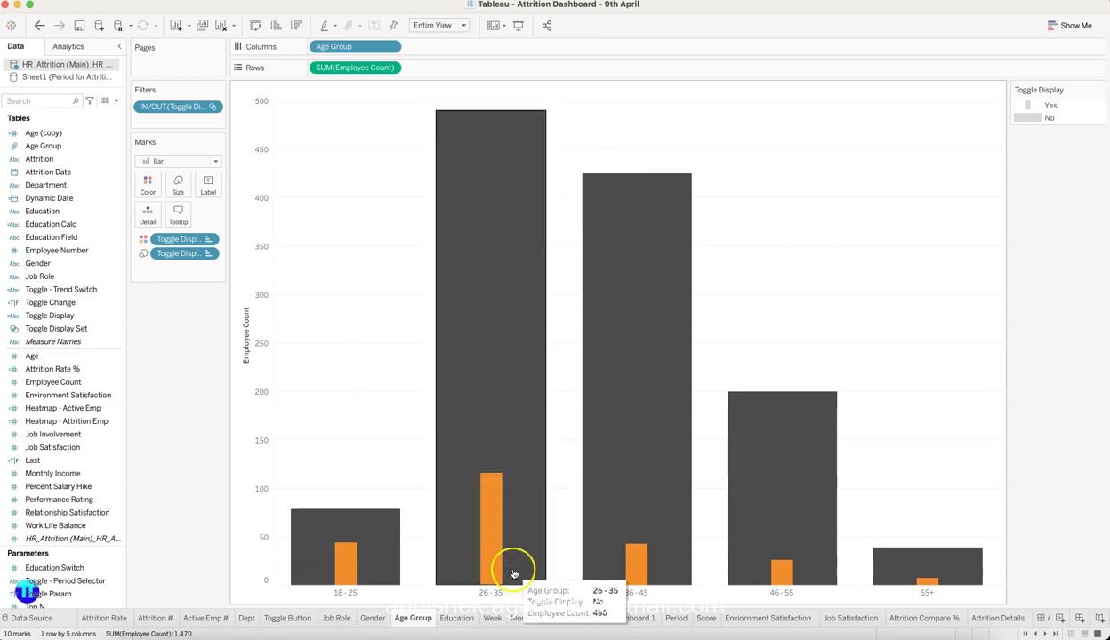
left_click(415, 483)
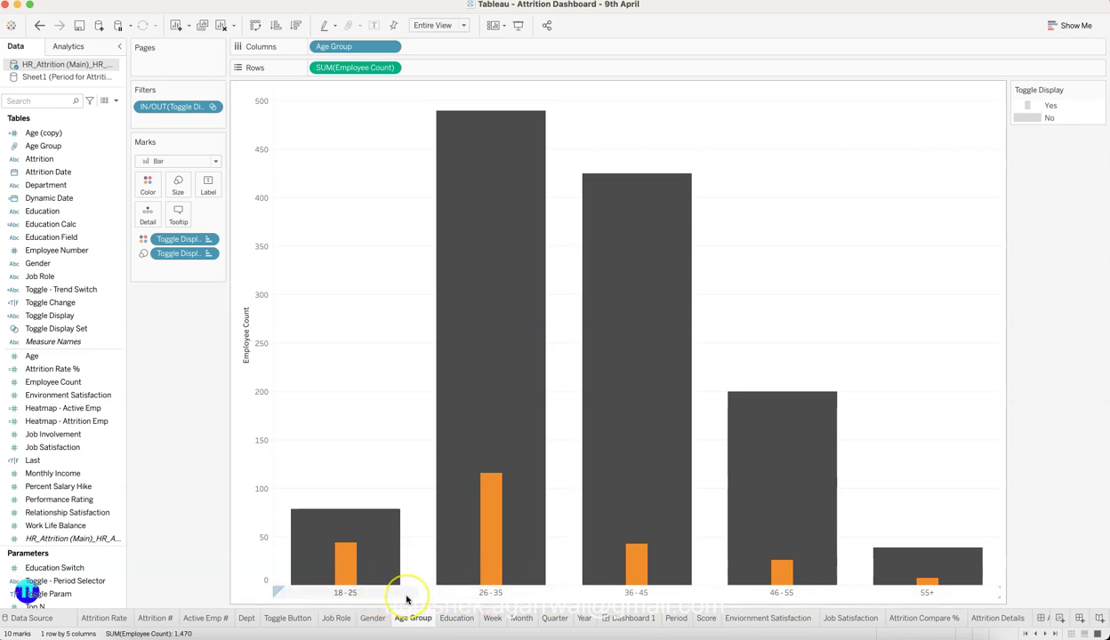
left_click(402, 451)
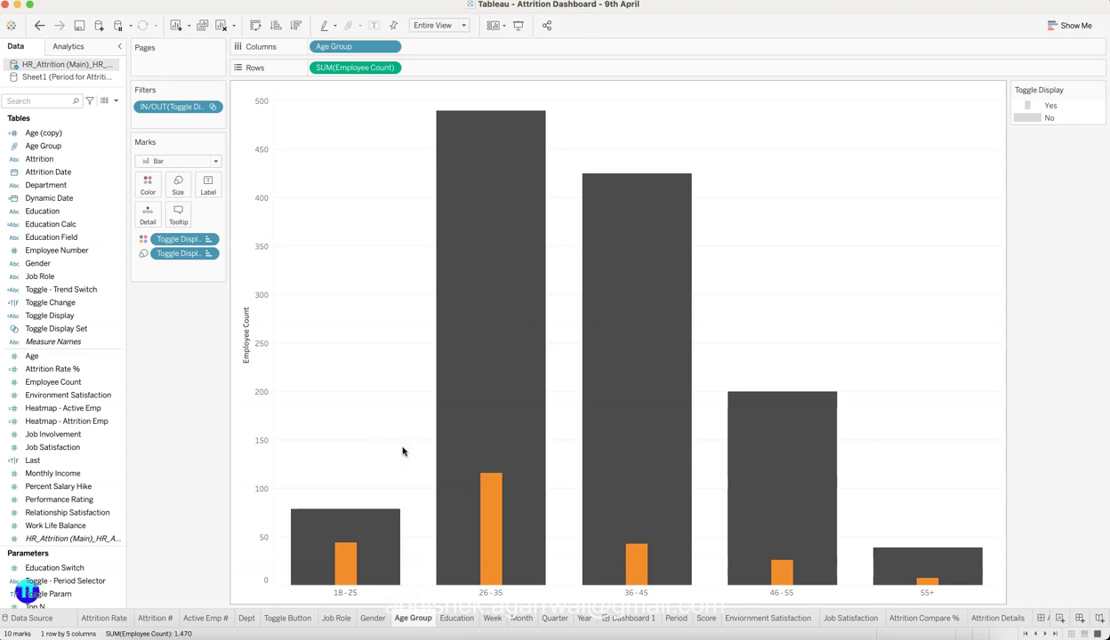
Compare the attrition and active employee bars for Life Sciences and Medical on the Education sheet
left_click(457, 620)
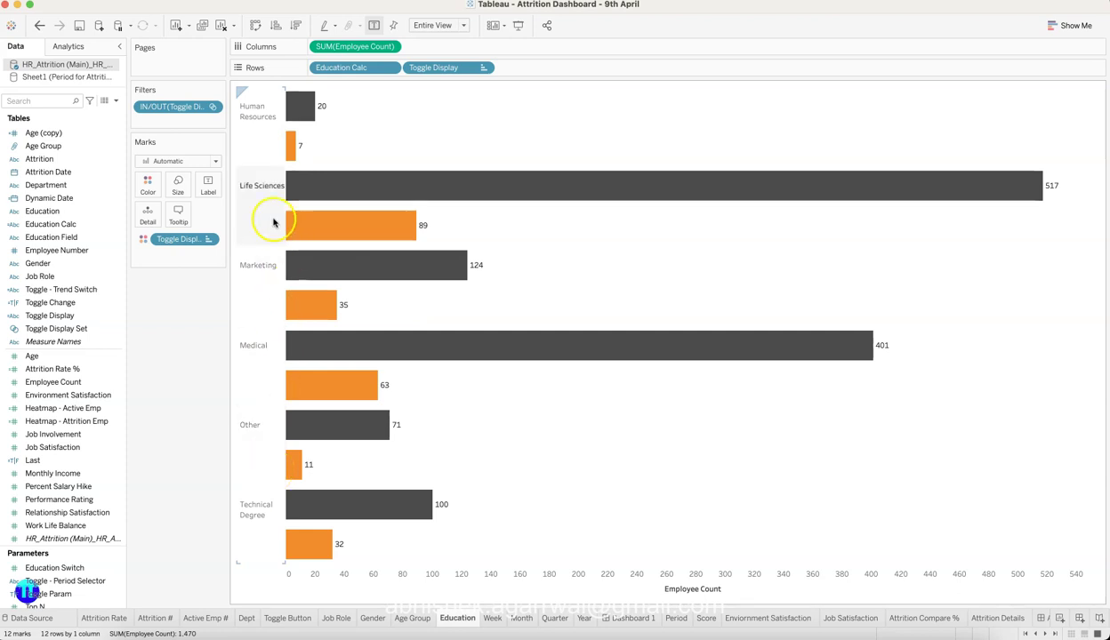
mouse_move(394, 203)
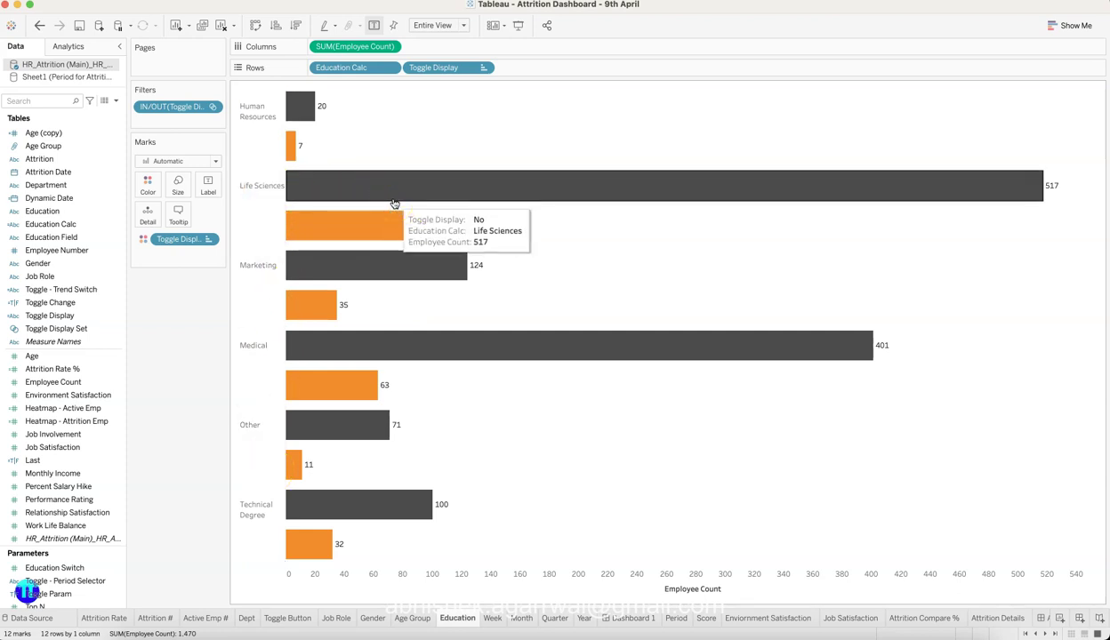
mouse_move(369, 360)
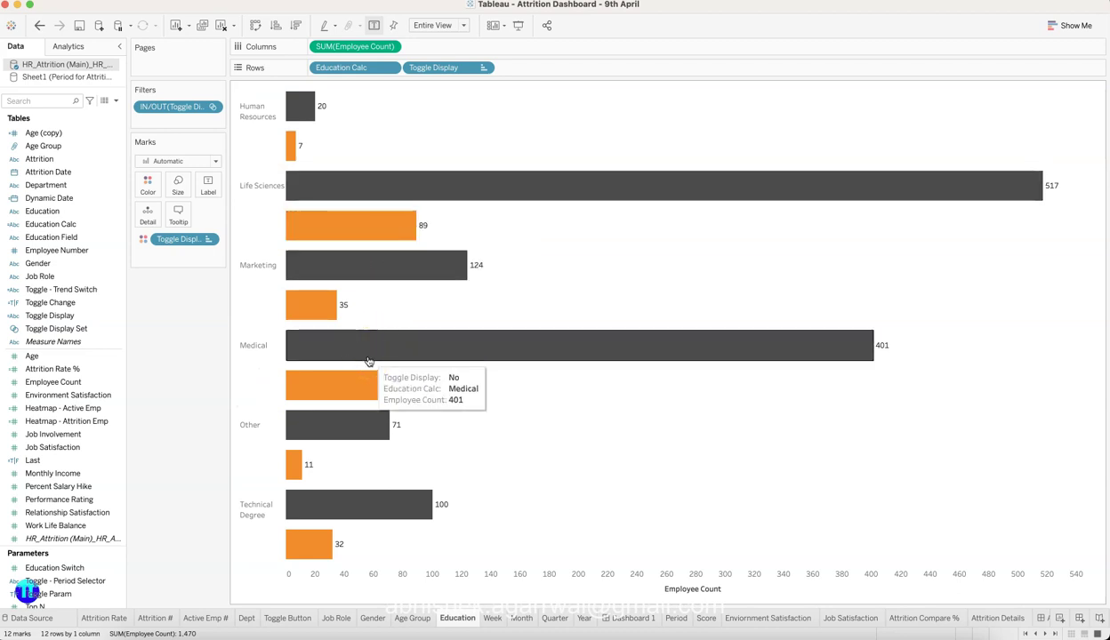
mouse_move(334, 223)
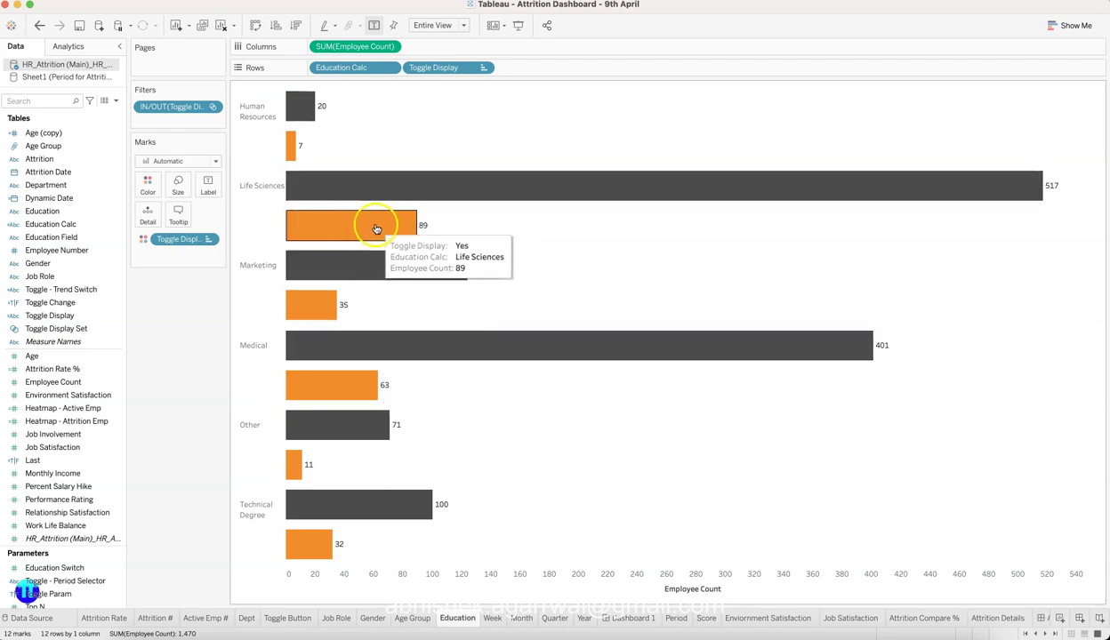
mouse_move(354, 391)
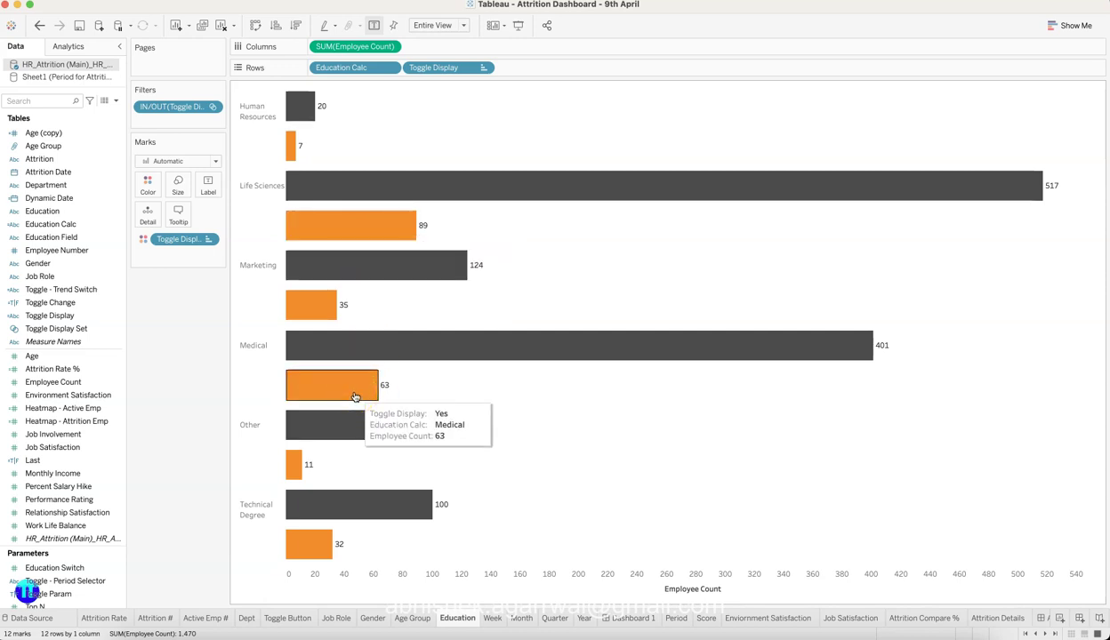
mouse_move(525, 336)
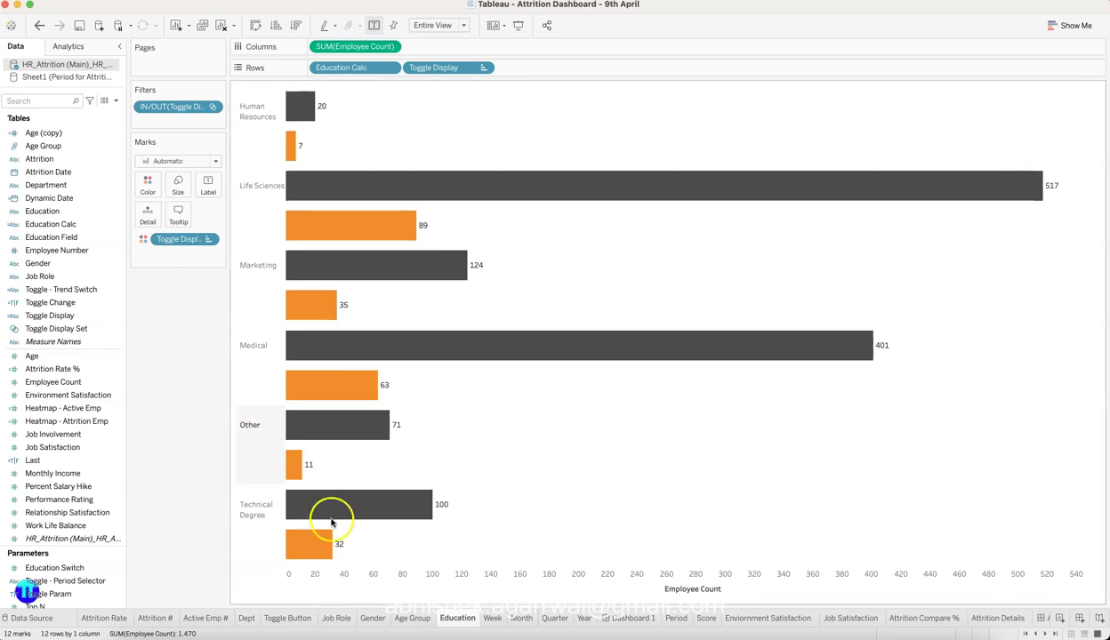
mouse_move(460, 621)
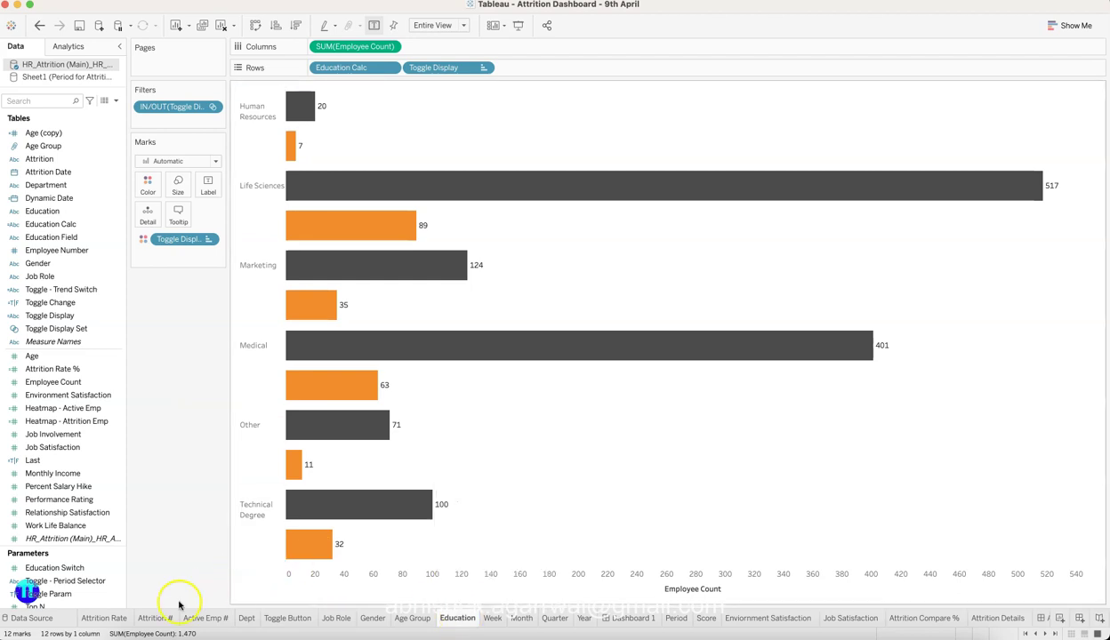
Check the Education and Education Field columns in the data source and return to the Education sheet
left_click(65, 621)
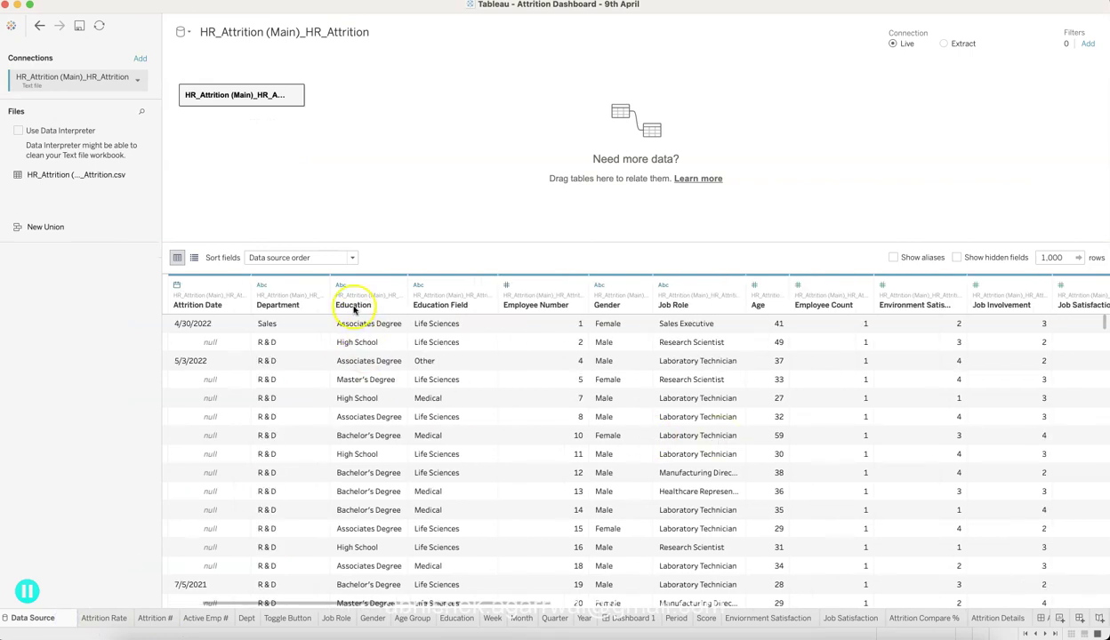
left_click(458, 619)
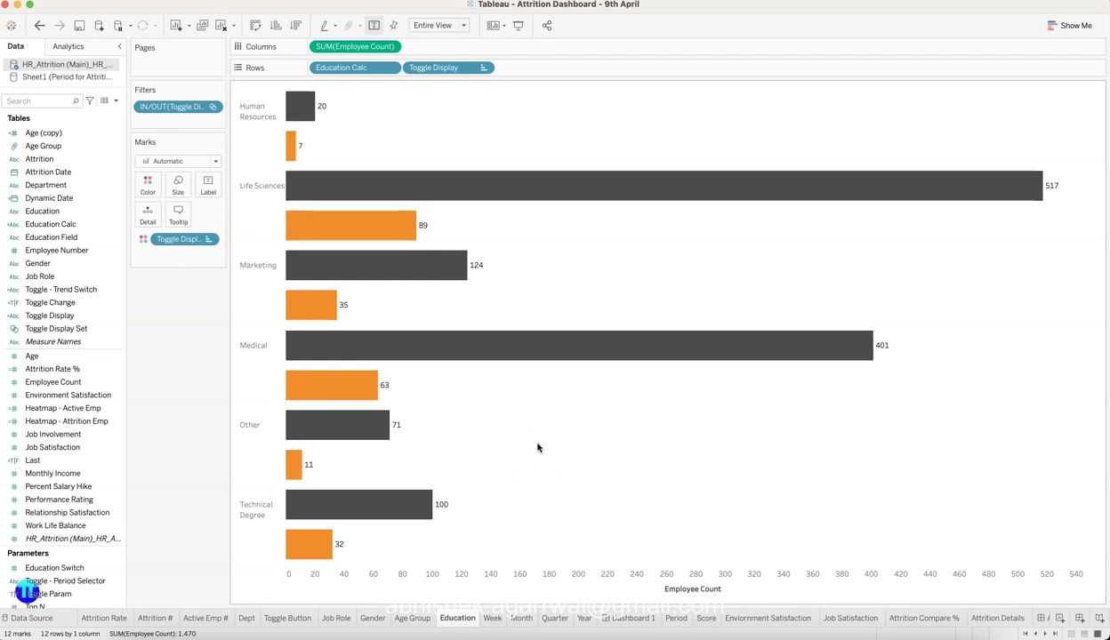
left_click(552, 434)
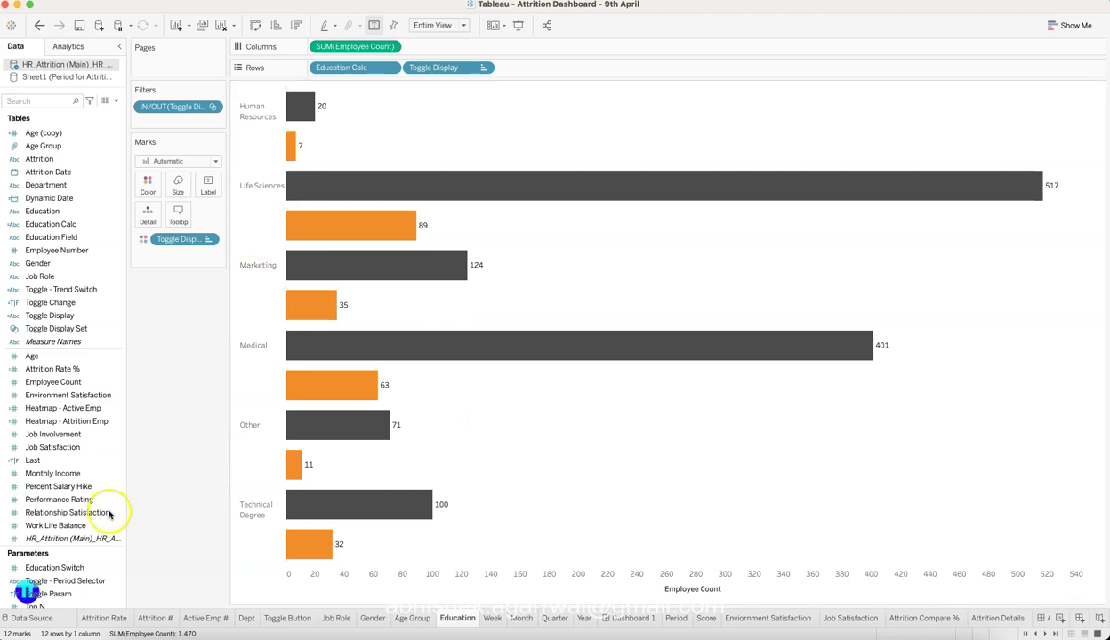
Show the Education Switch parameter on the Education sheet, set it to Education, and hide its card
left_click(111, 568)
left_click(118, 568)
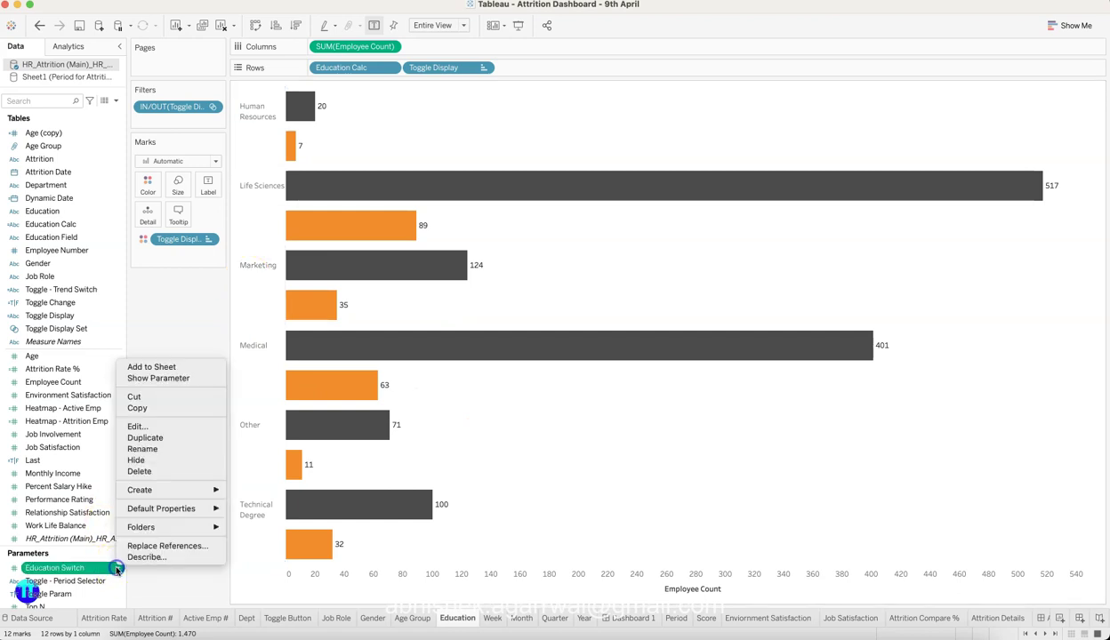
left_click(174, 378)
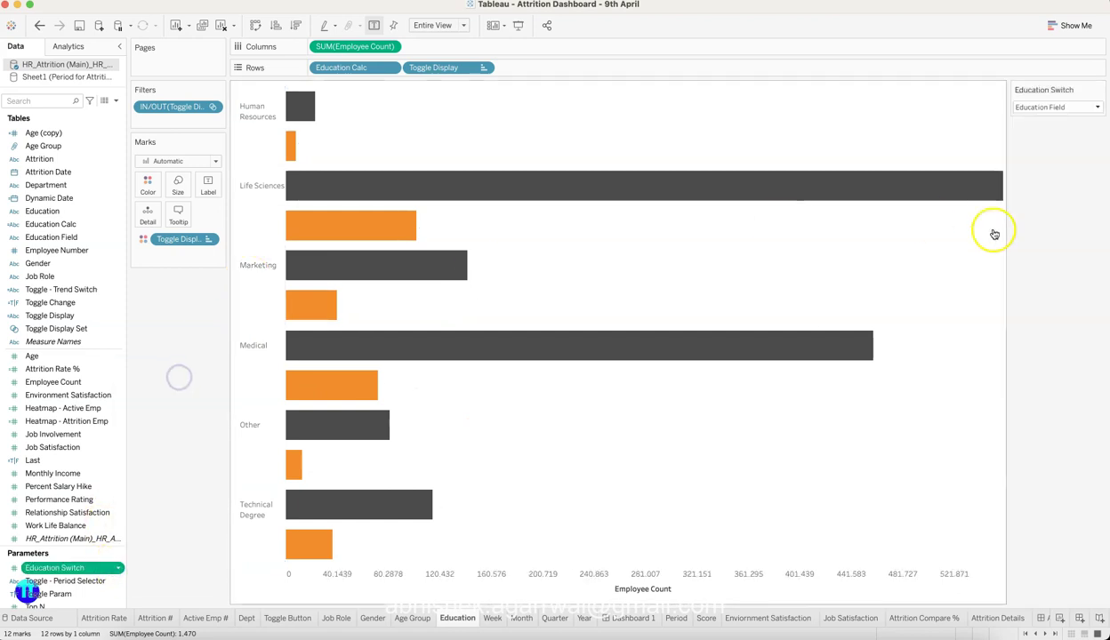
left_click(1053, 107)
left_click(1054, 117)
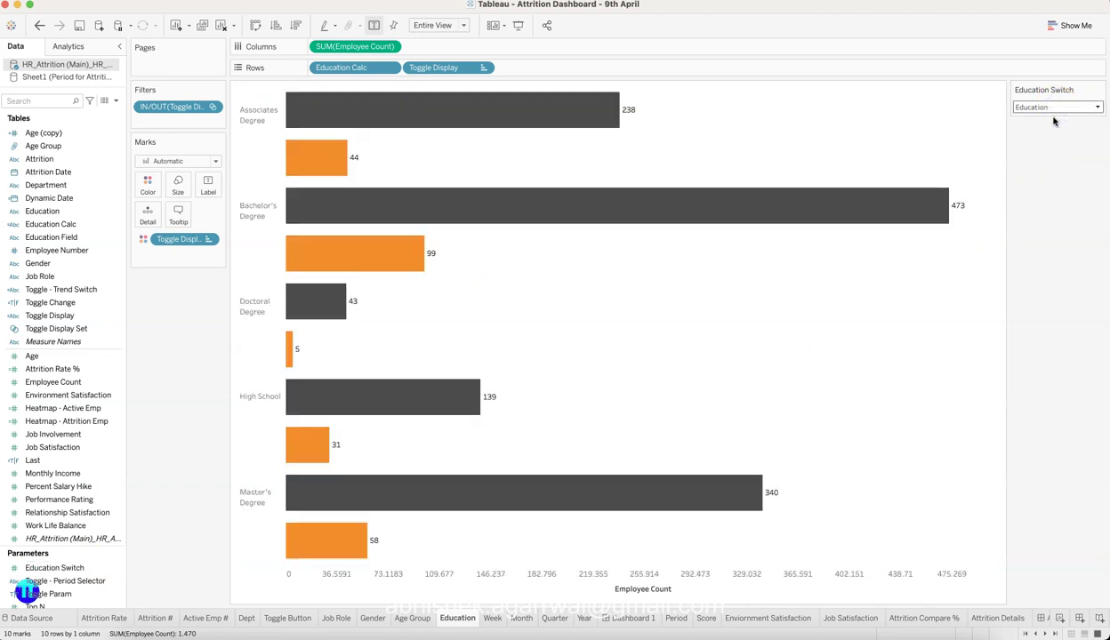
left_click(1101, 92)
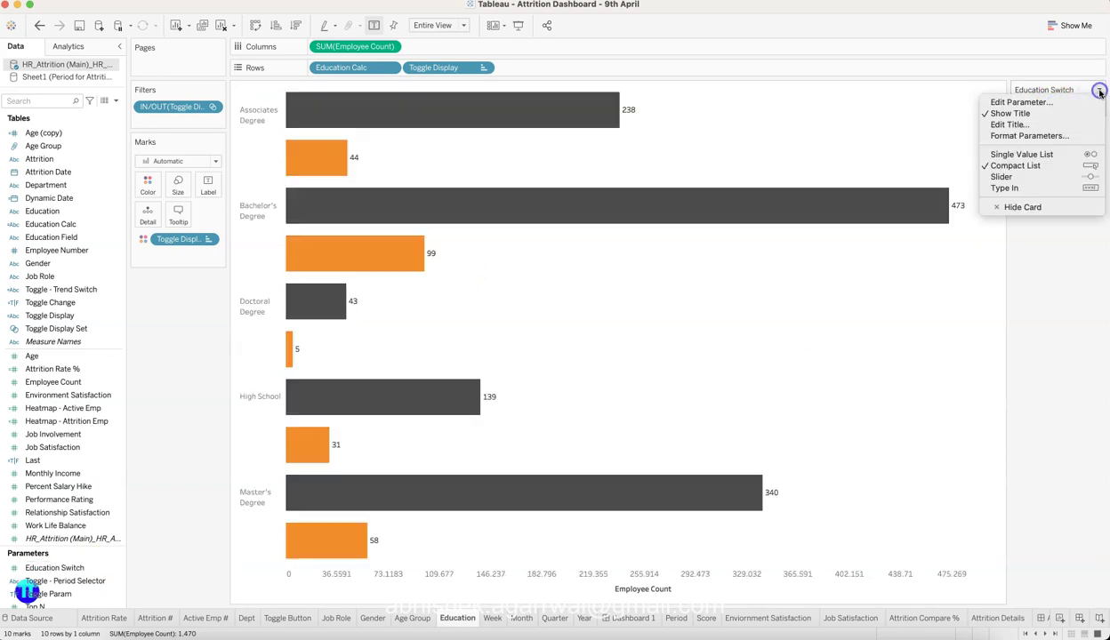
left_click(1024, 207)
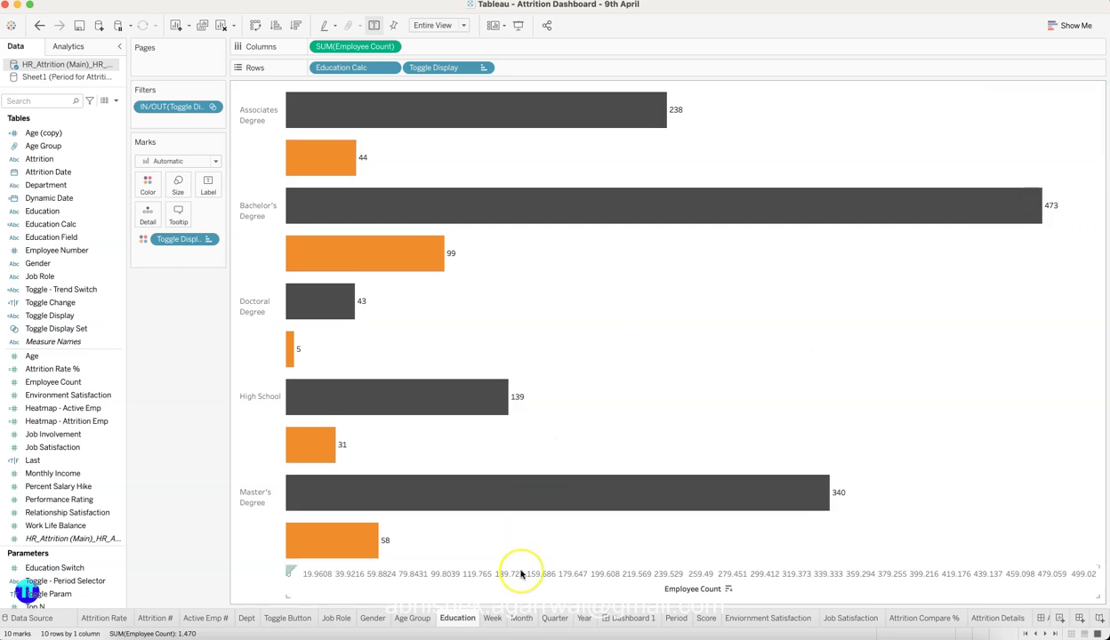
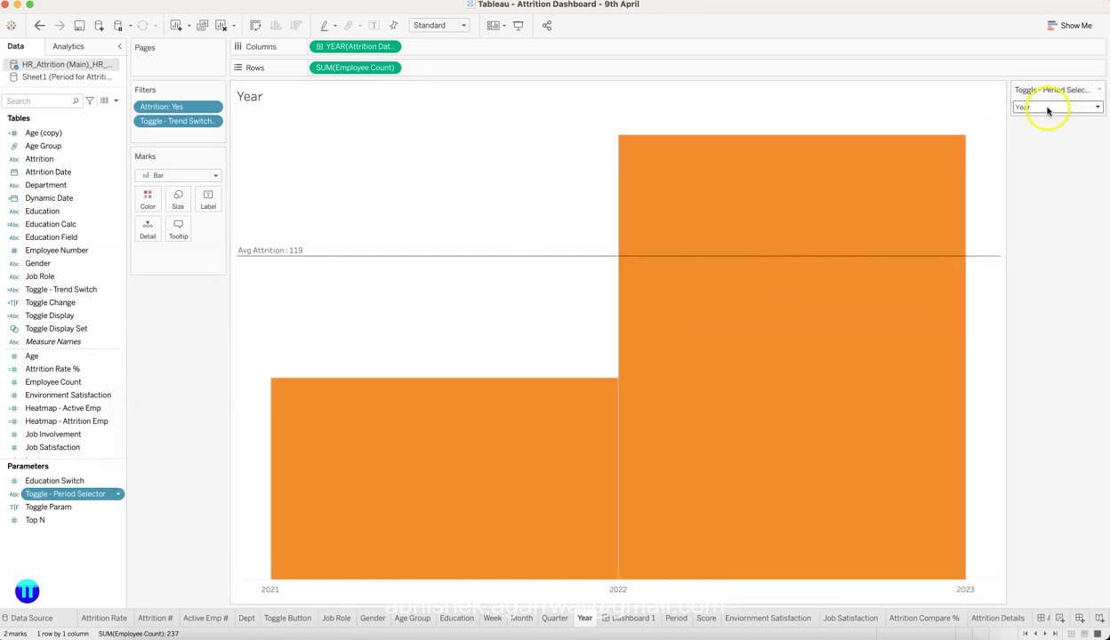
Set the Toggle - Period Selector parameter to Week and view the attrition trend on the Week sheet
left_click(1048, 108)
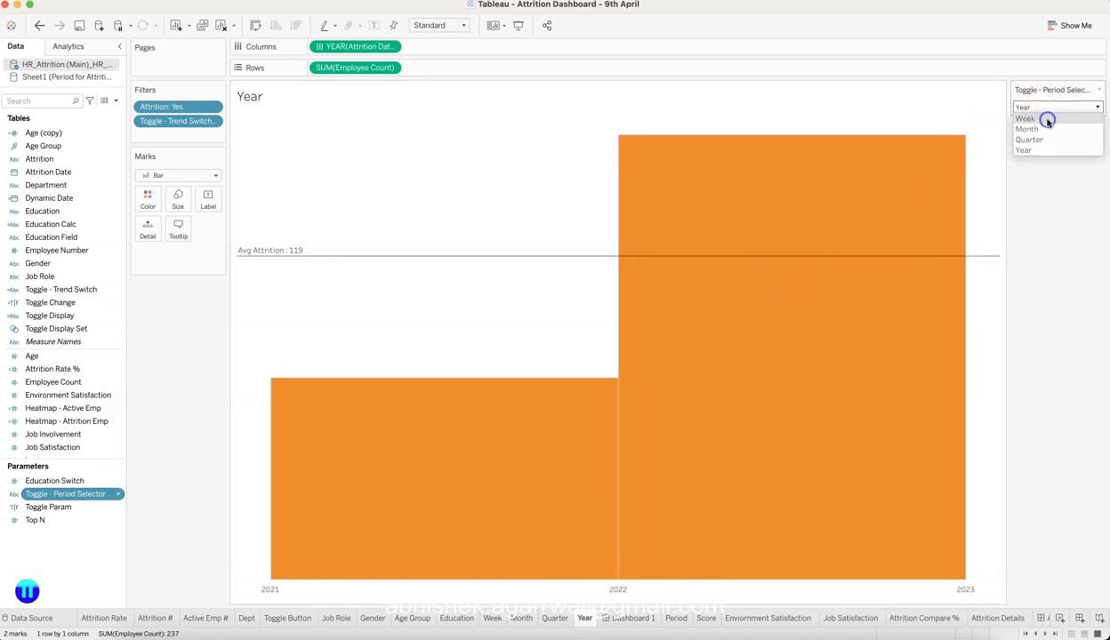
left_click(1046, 118)
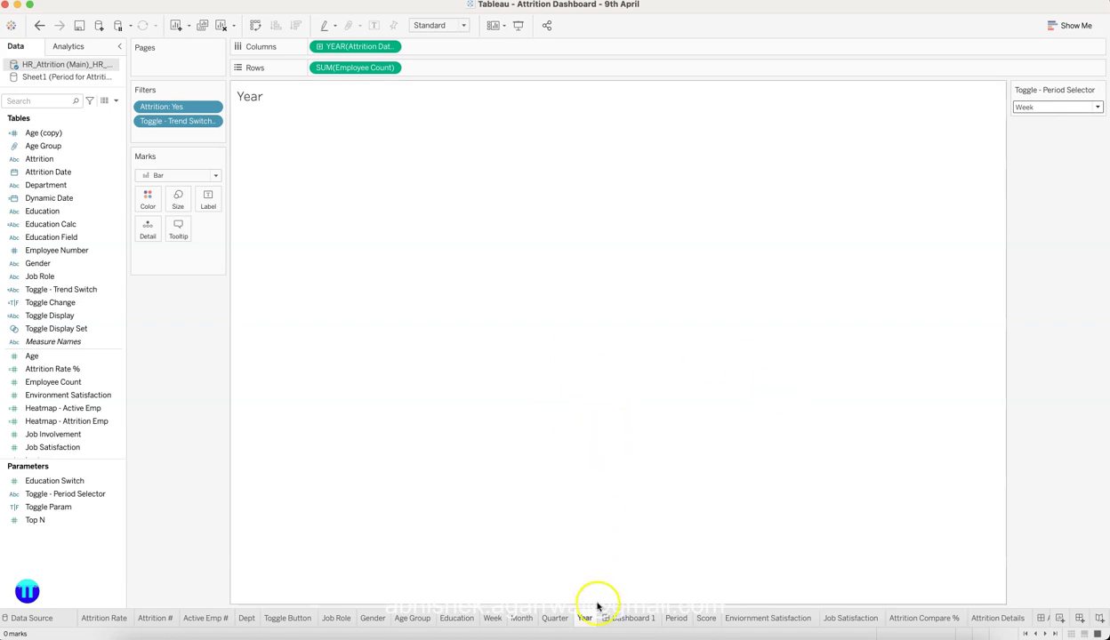
left_click(494, 620)
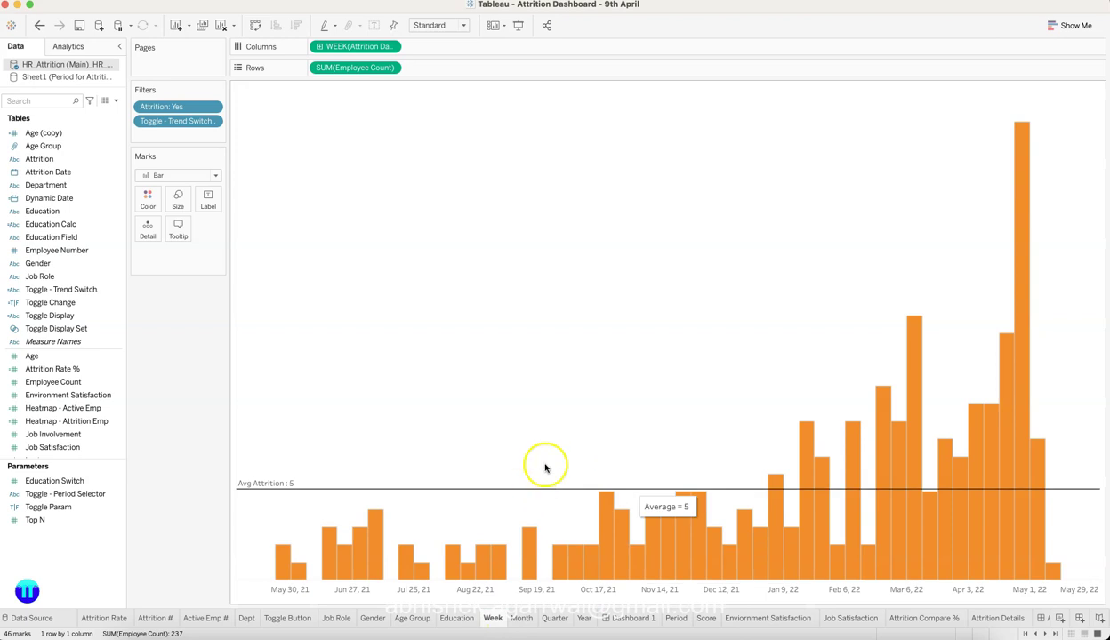
Show the Toggle - Period Selector parameter on the Month sheet, set it to Month, and check the Week sheet's response
left_click(521, 618)
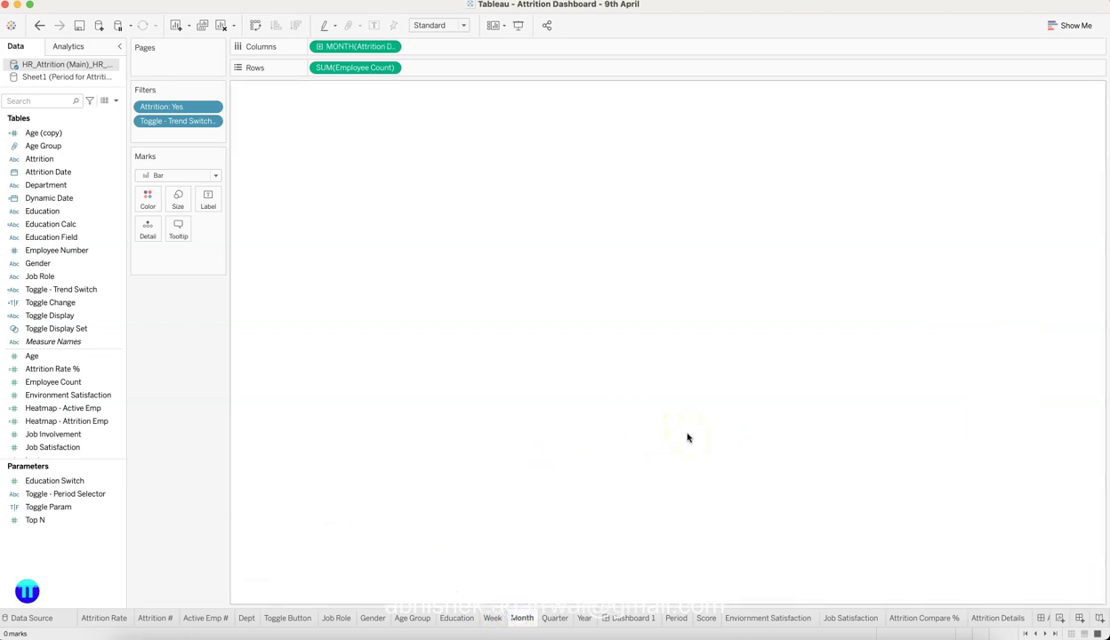
right_click(117, 494)
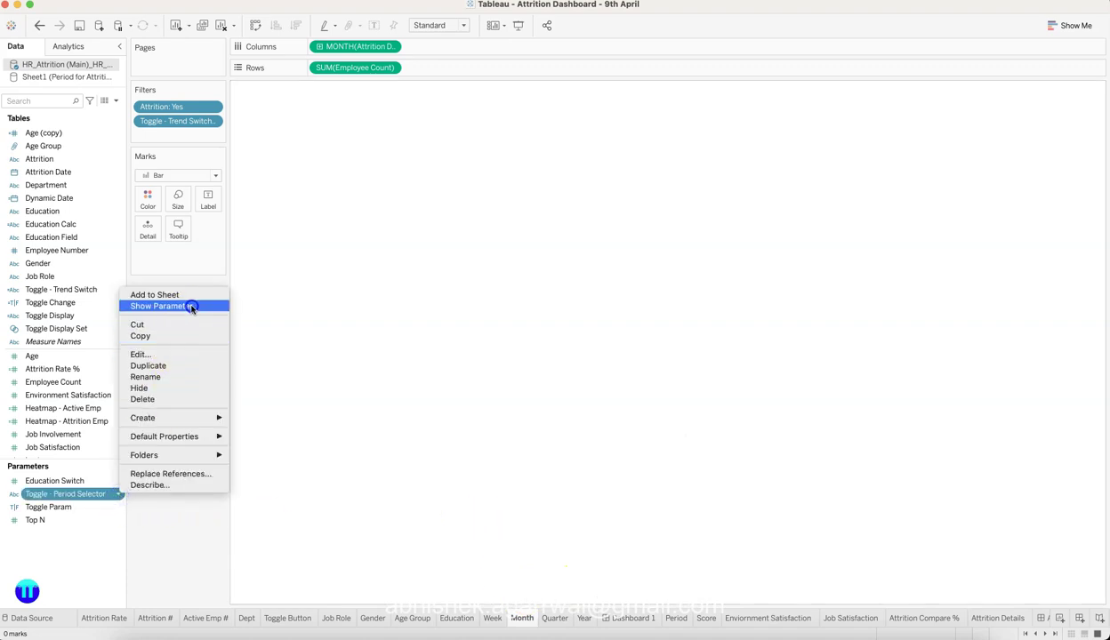
left_click(191, 307)
left_click(1036, 107)
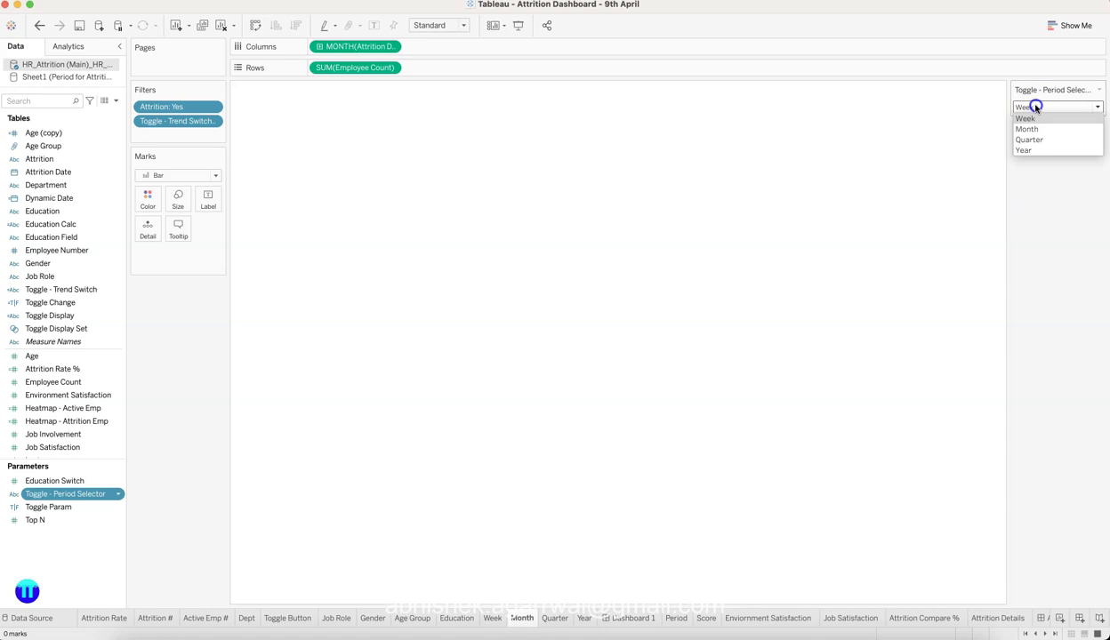
left_click(1031, 129)
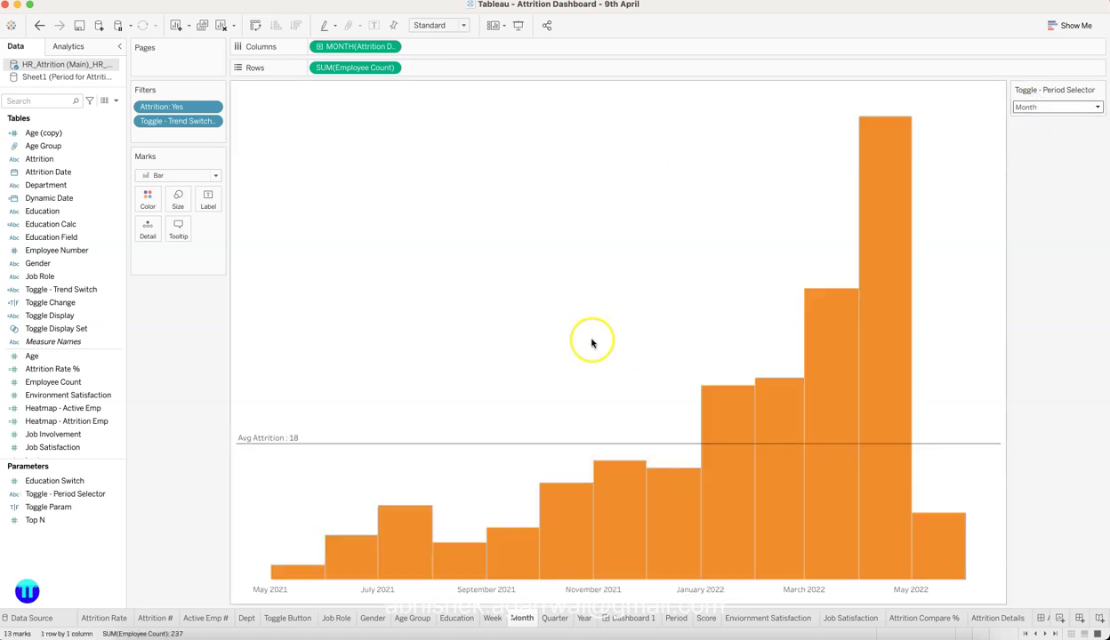
left_click(492, 618)
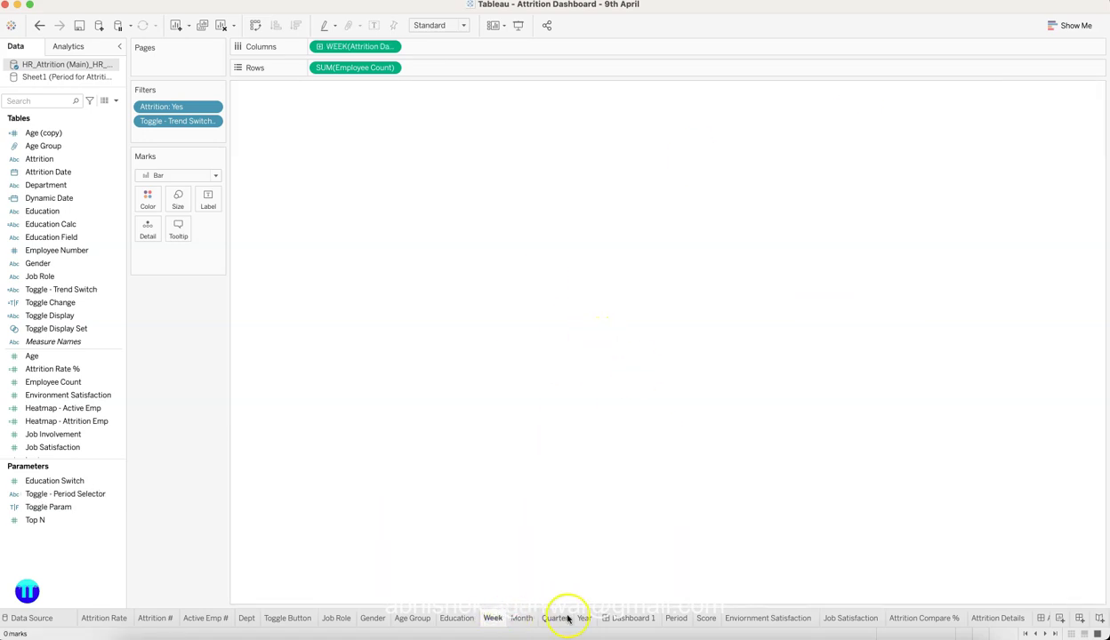
Examine the Period selector sheet's four period buttons and check the Week, Month and Year trend sheets they control
mouse_move(584, 625)
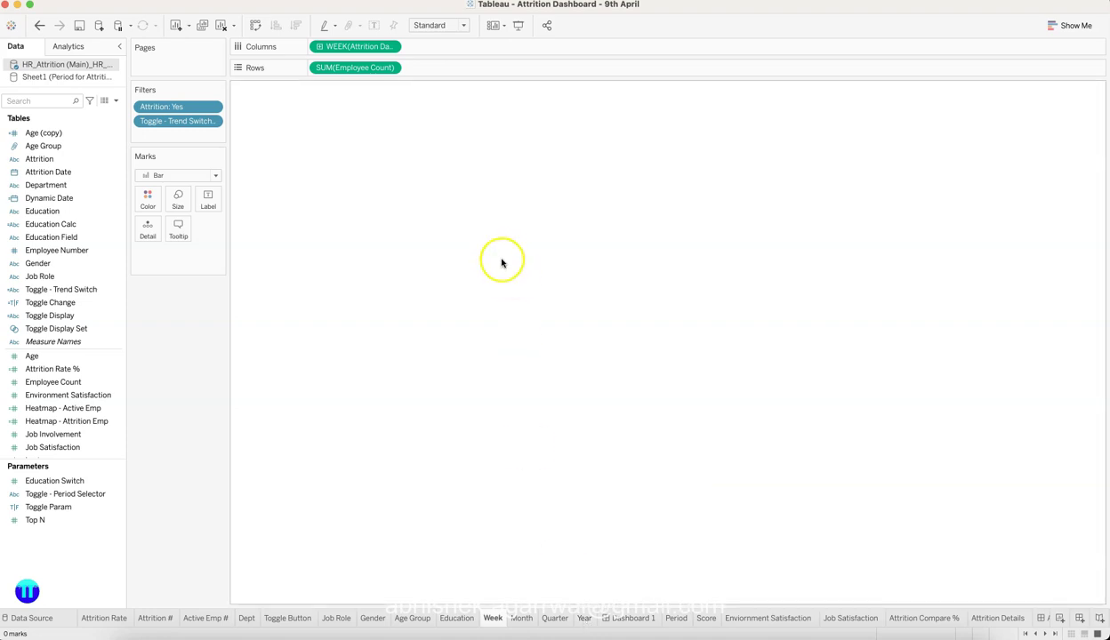
left_click(675, 619)
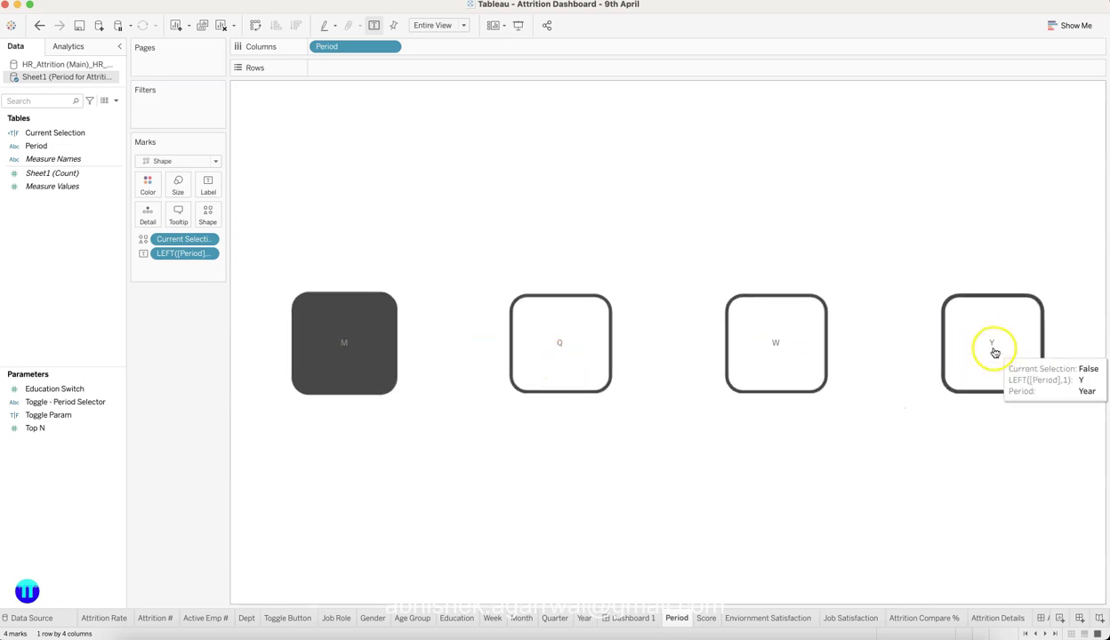
left_click(492, 619)
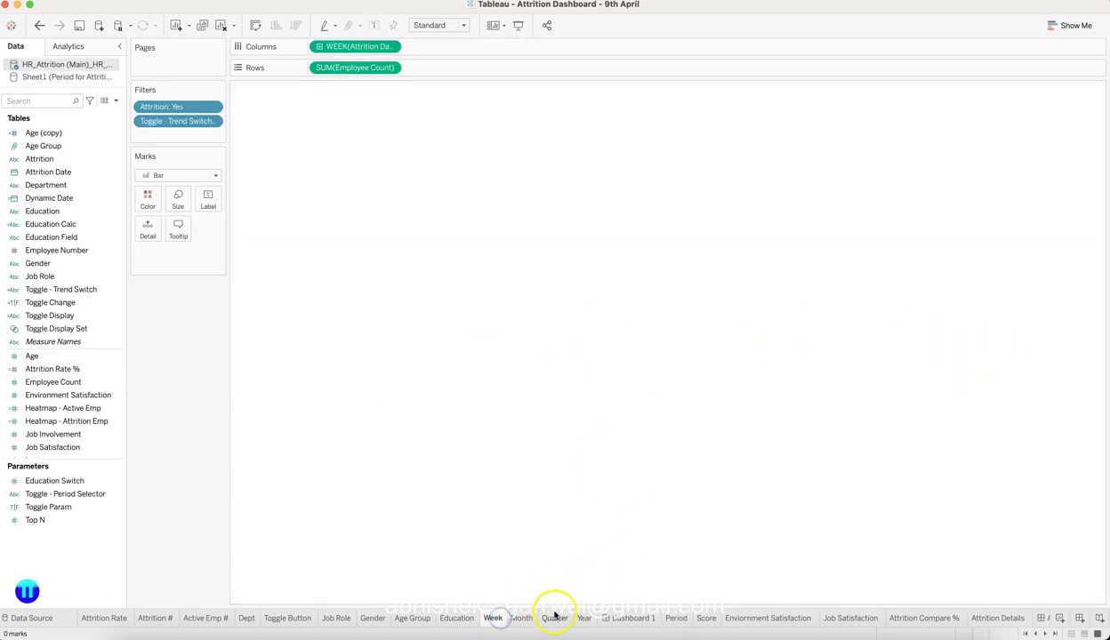
left_click(522, 620)
left_click(585, 621)
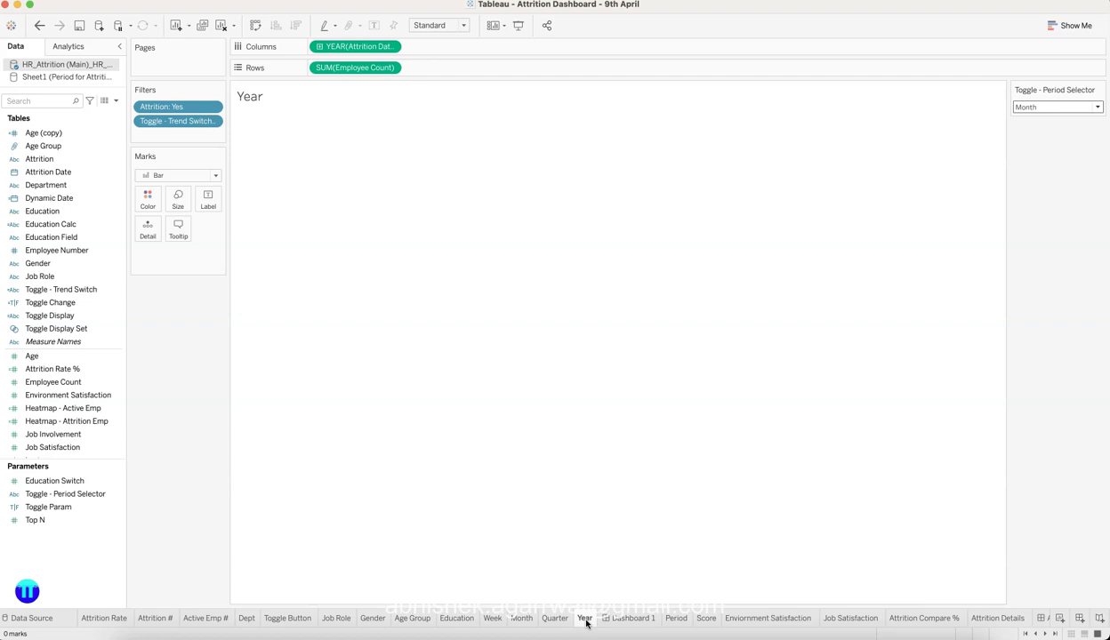
Inspect the period-over-period attrition comparison text and its tooltip on the Attrition Compare % sheet
left_click(930, 619)
mouse_move(290, 426)
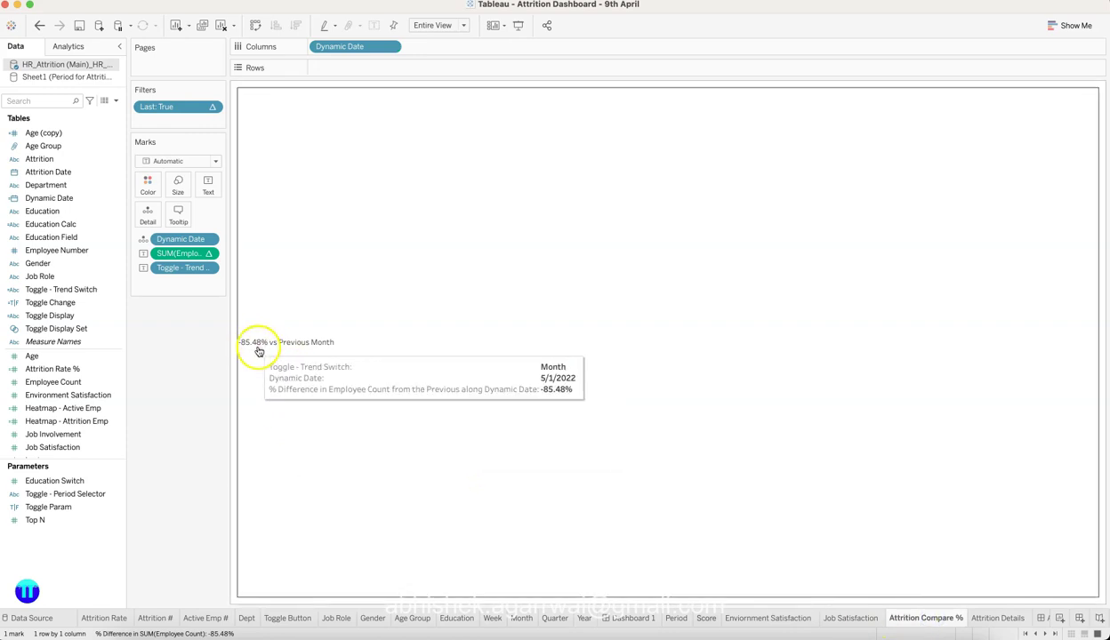
left_click(310, 350)
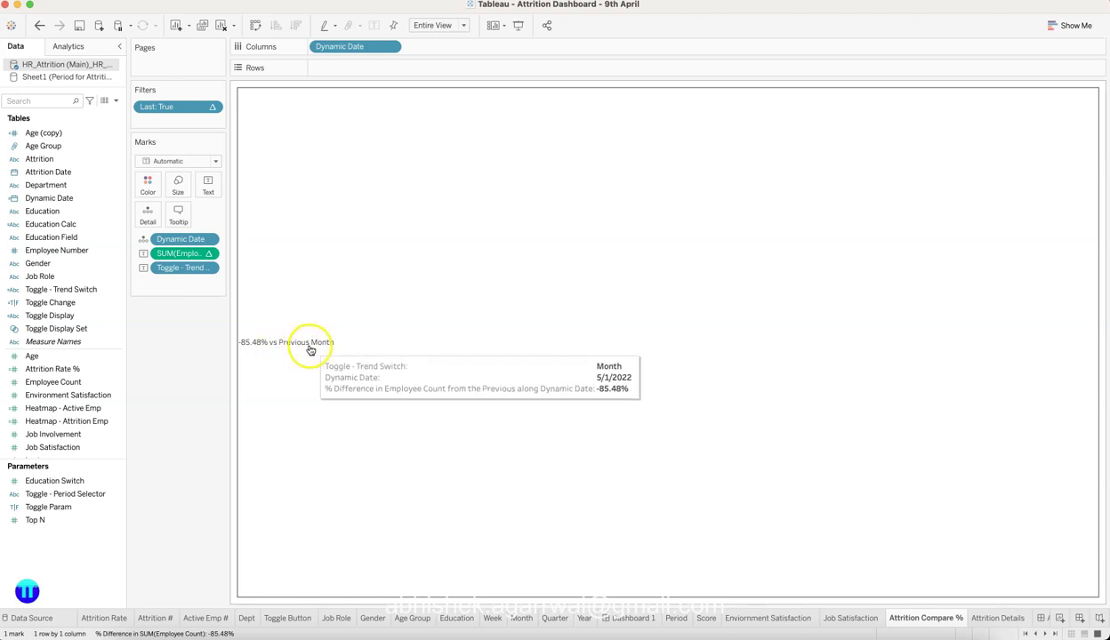
left_click_drag(310, 350, 258, 351)
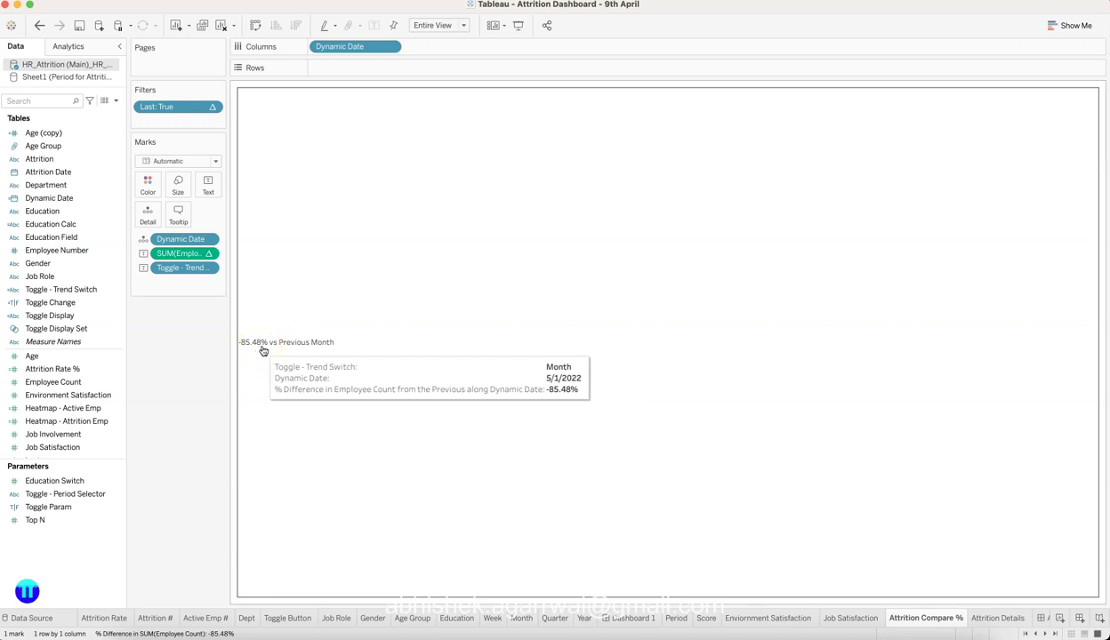
left_click(281, 350)
left_click_drag(281, 350, 296, 346)
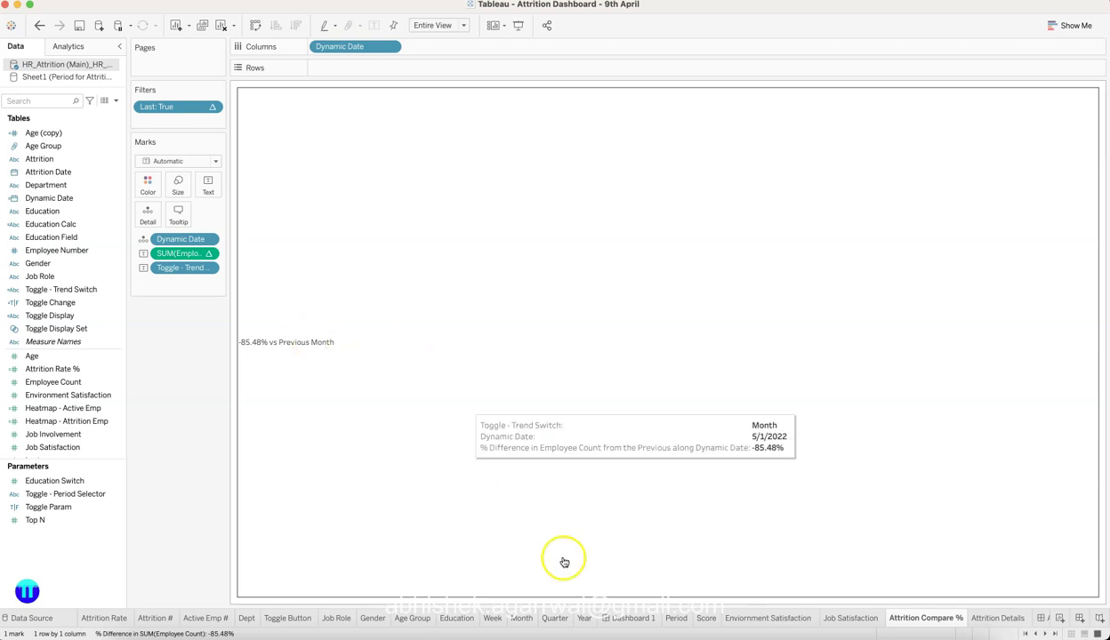
Review the Enviornment Satisfaction and Job Satisfaction heatmaps, inspecting the attrition counts per score on the Enviornment Satisfaction sheet
left_click(770, 618)
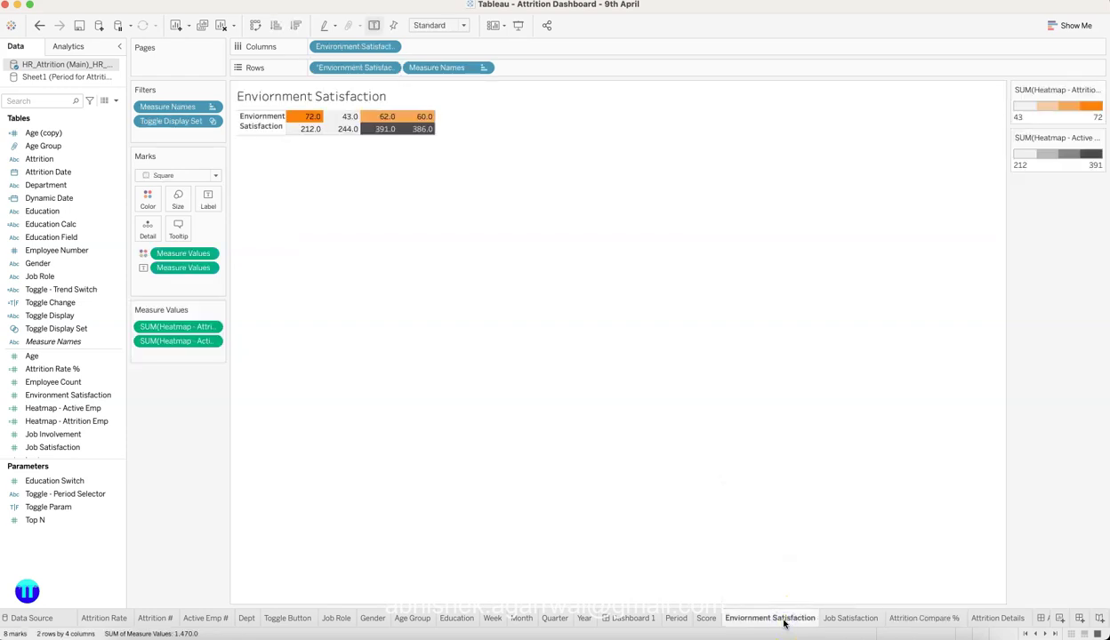
left_click(840, 619)
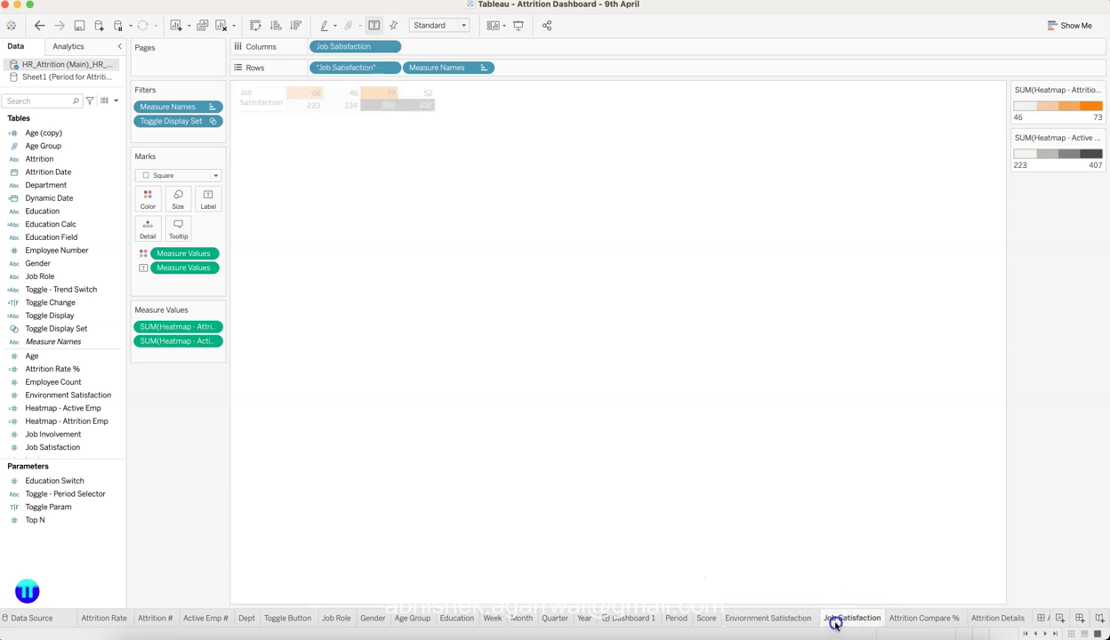
left_click(769, 619)
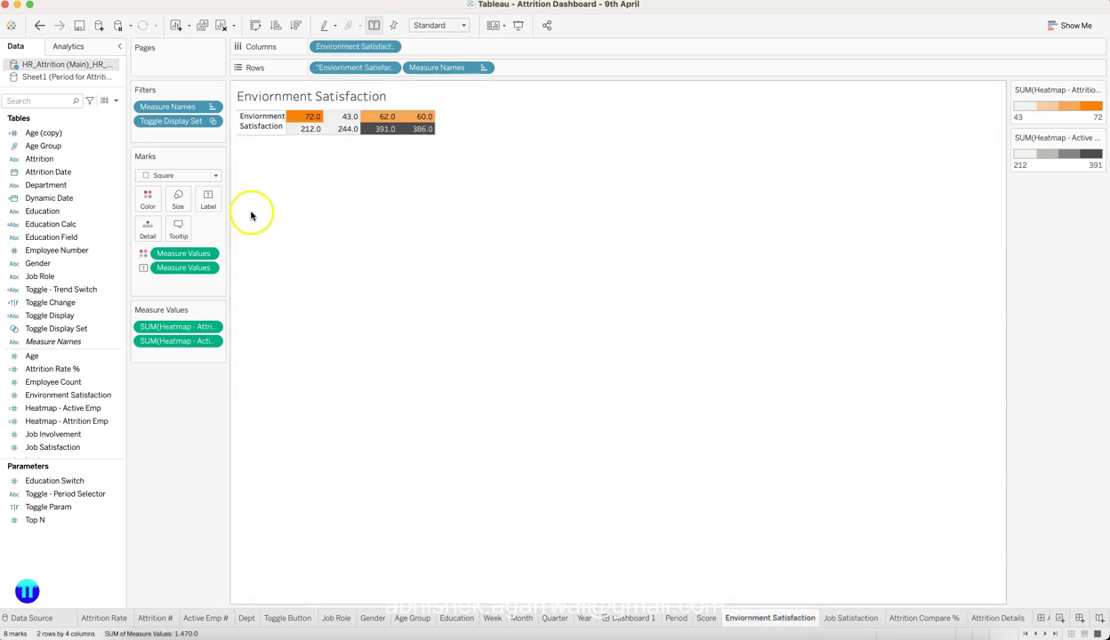
left_click(88, 397)
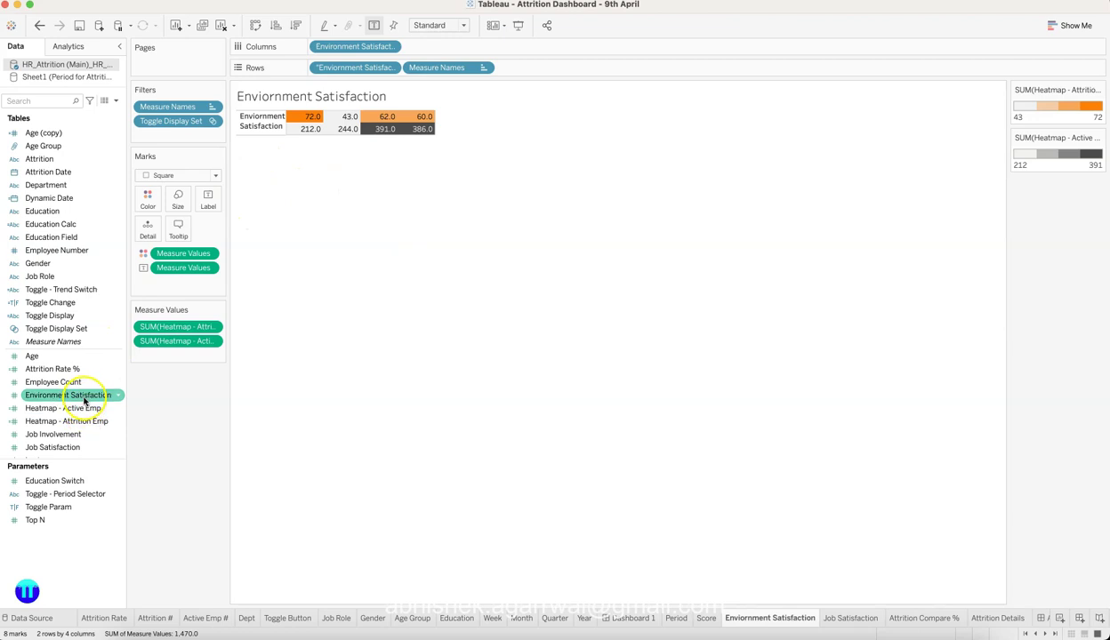
left_click(303, 256)
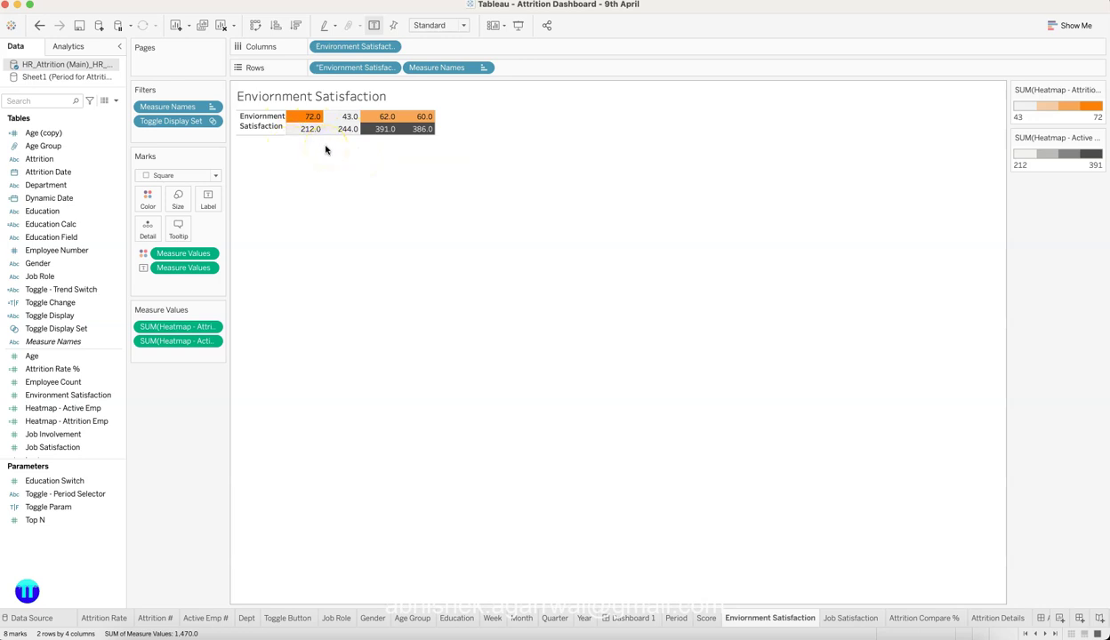
mouse_move(310, 120)
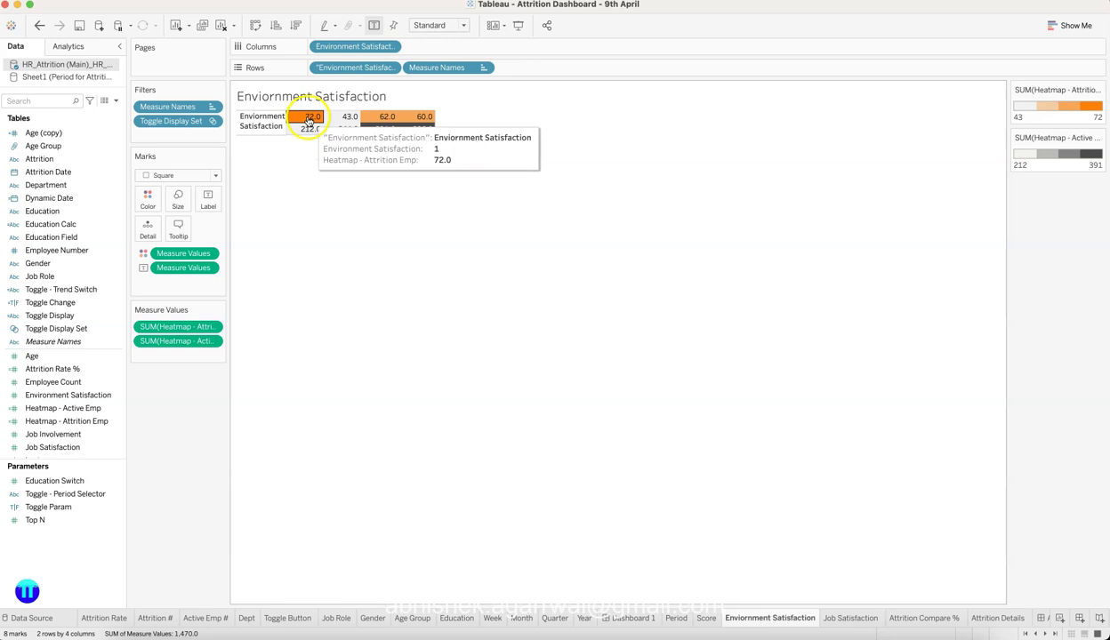
mouse_move(419, 120)
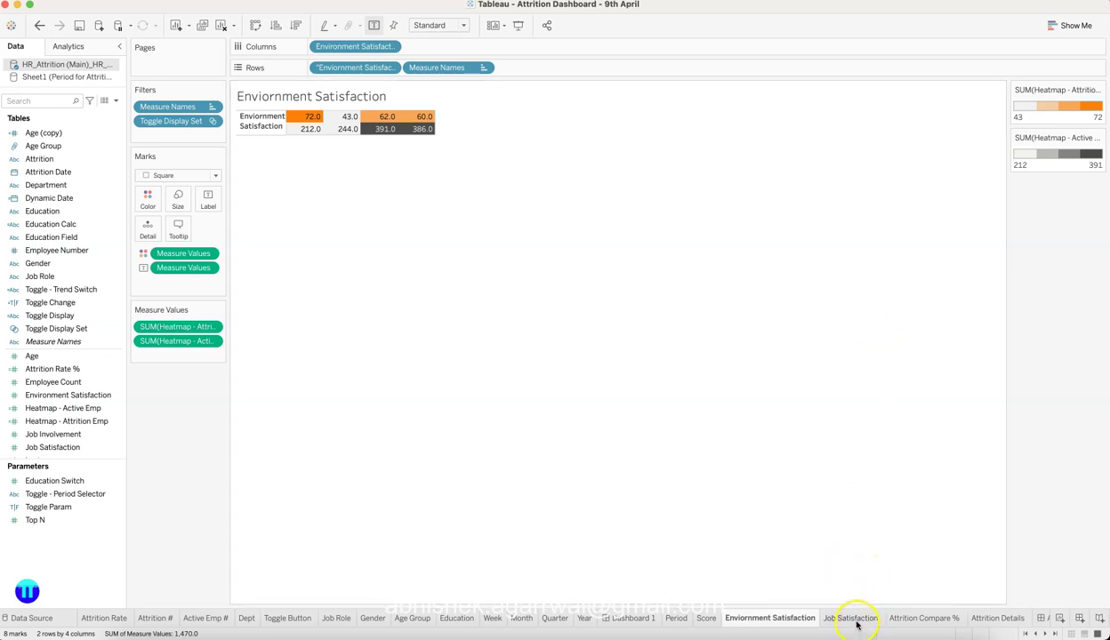
Examine the employee, job role, attrition date, salary hike and monthly salary entries on the Attrition Details sheet
left_click(1001, 623)
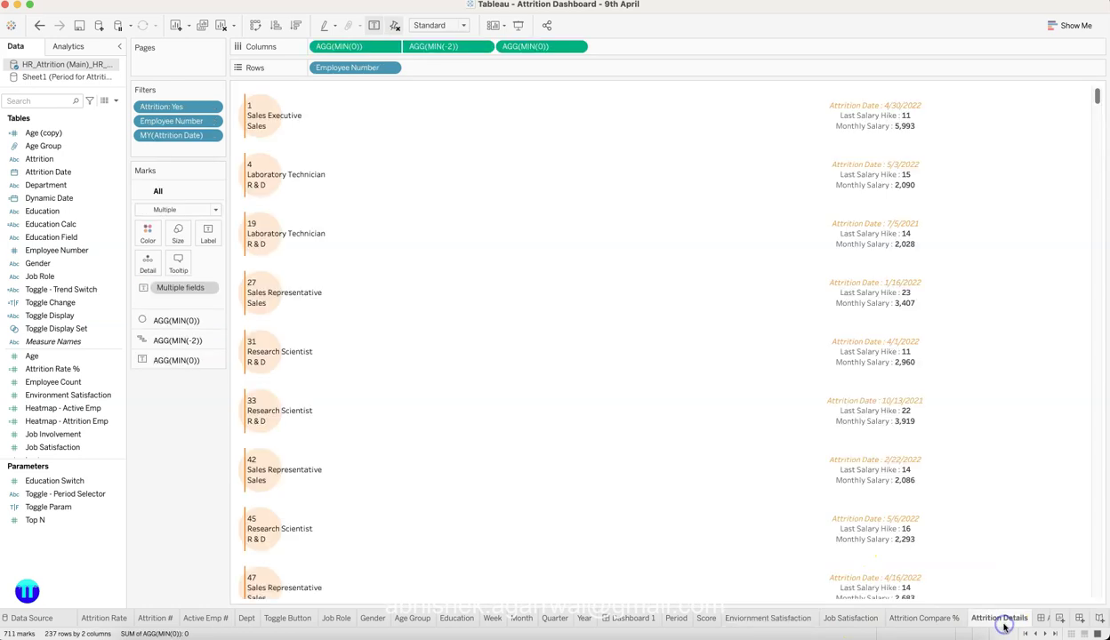
left_click(711, 448)
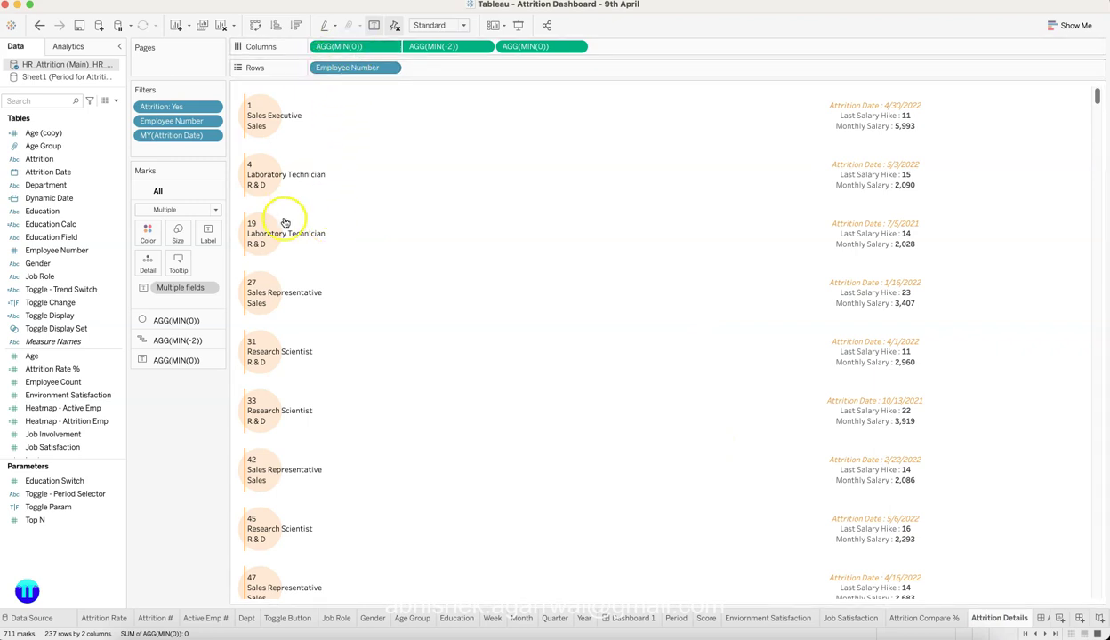
mouse_move(278, 117)
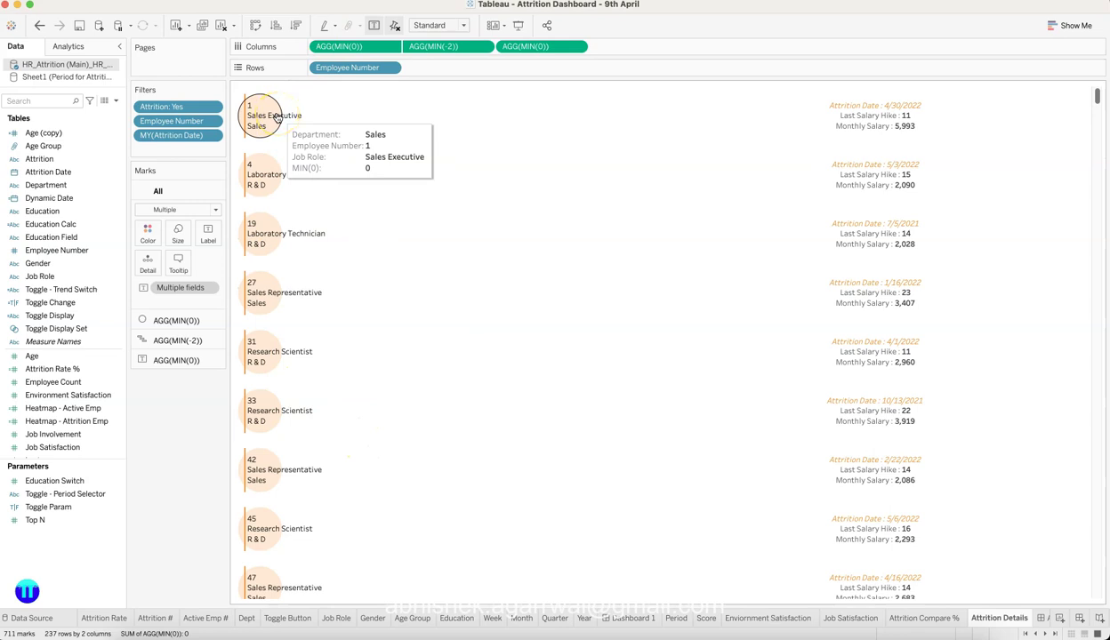
mouse_move(880, 121)
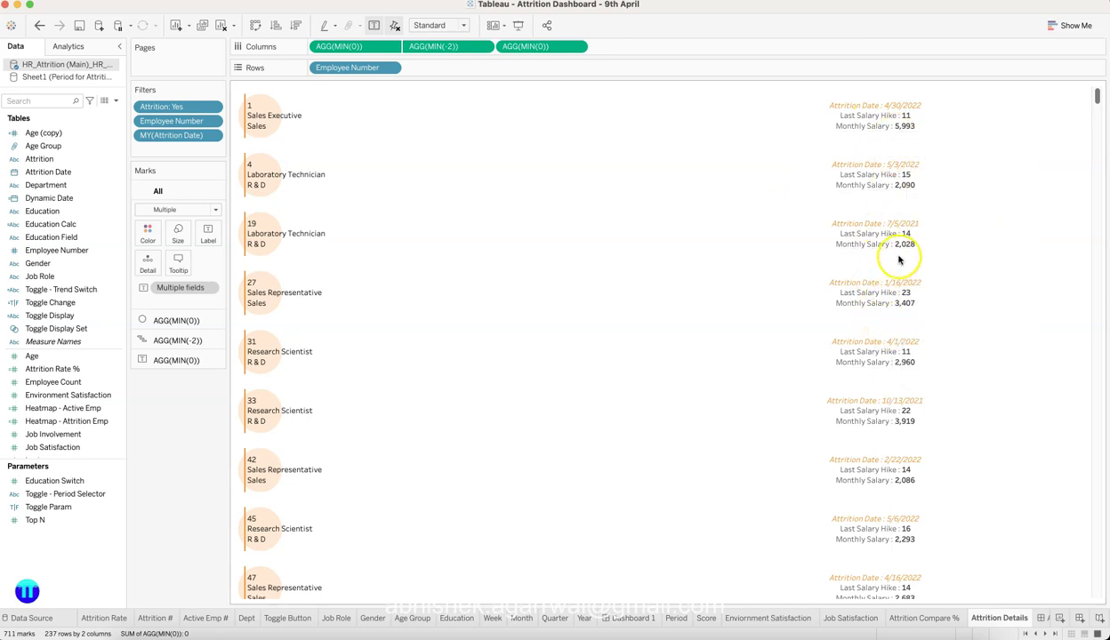
mouse_move(904, 255)
mouse_move(899, 181)
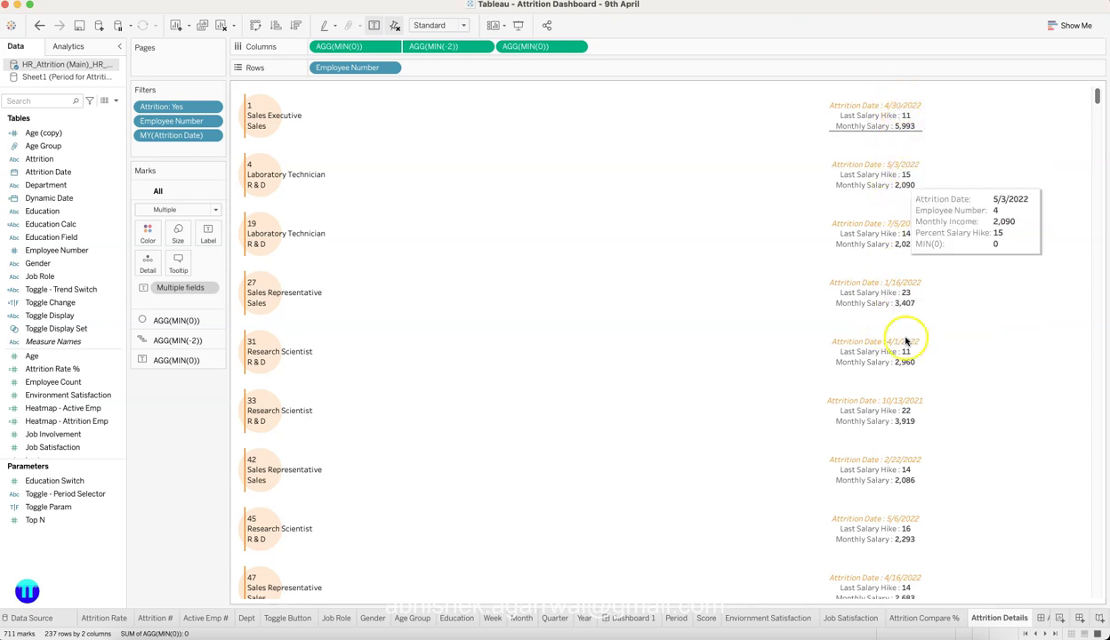
mouse_move(912, 363)
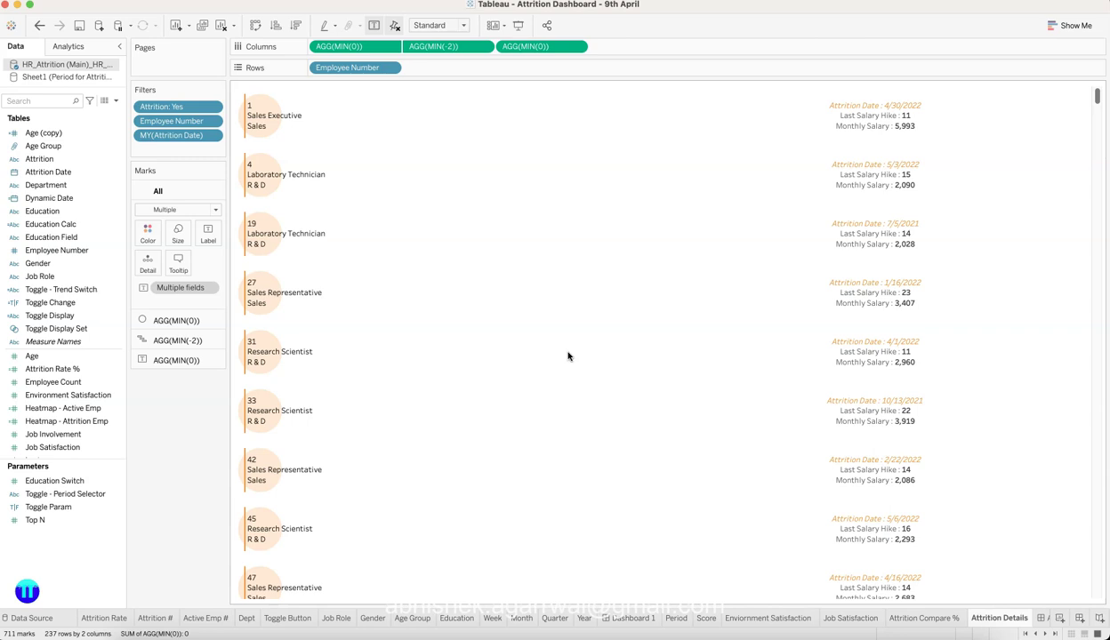
Switch to the browser and view the HR Attrition Dashboard reference image on the Information is Beautiful Awards page, enlarged
key("super+Tab")
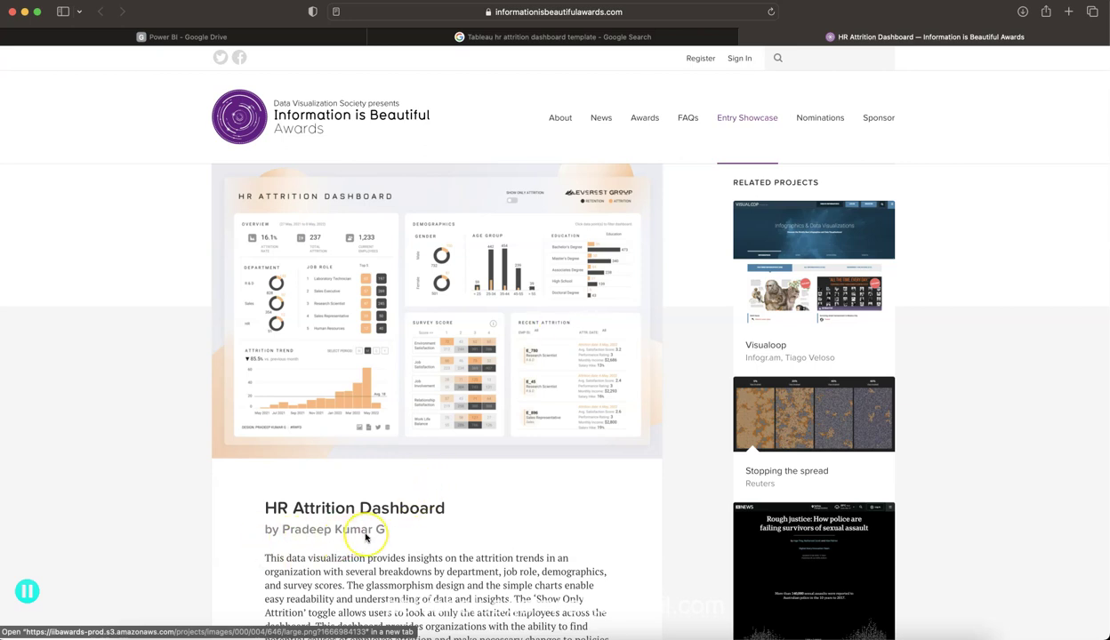
scroll(364, 537, "down", 3)
scroll(365, 536, "up", 3)
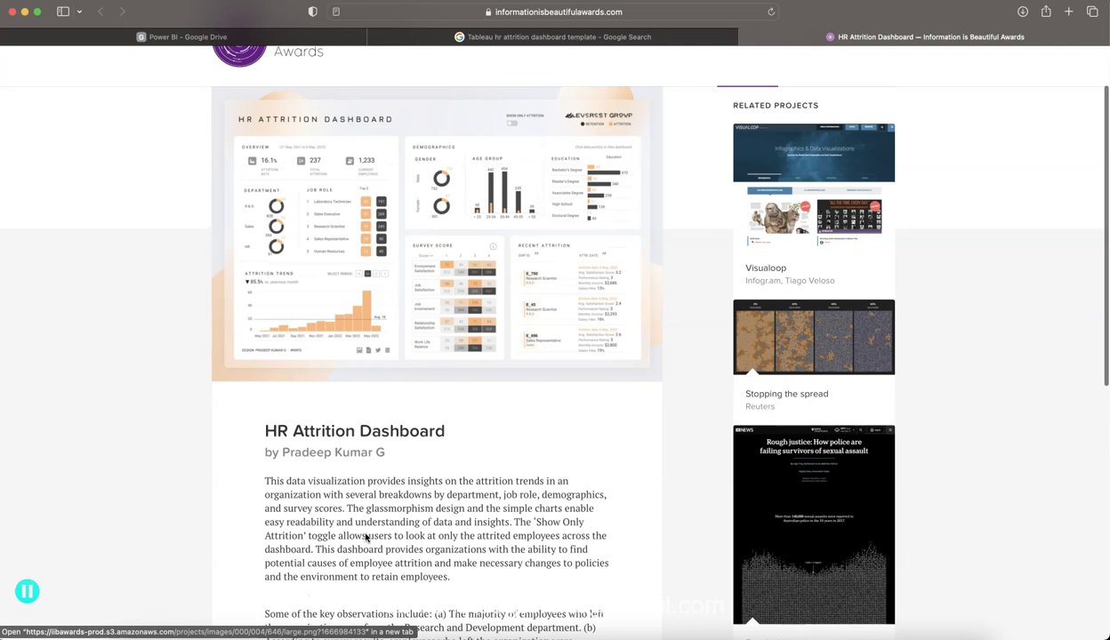
scroll(365, 537, "up", 5)
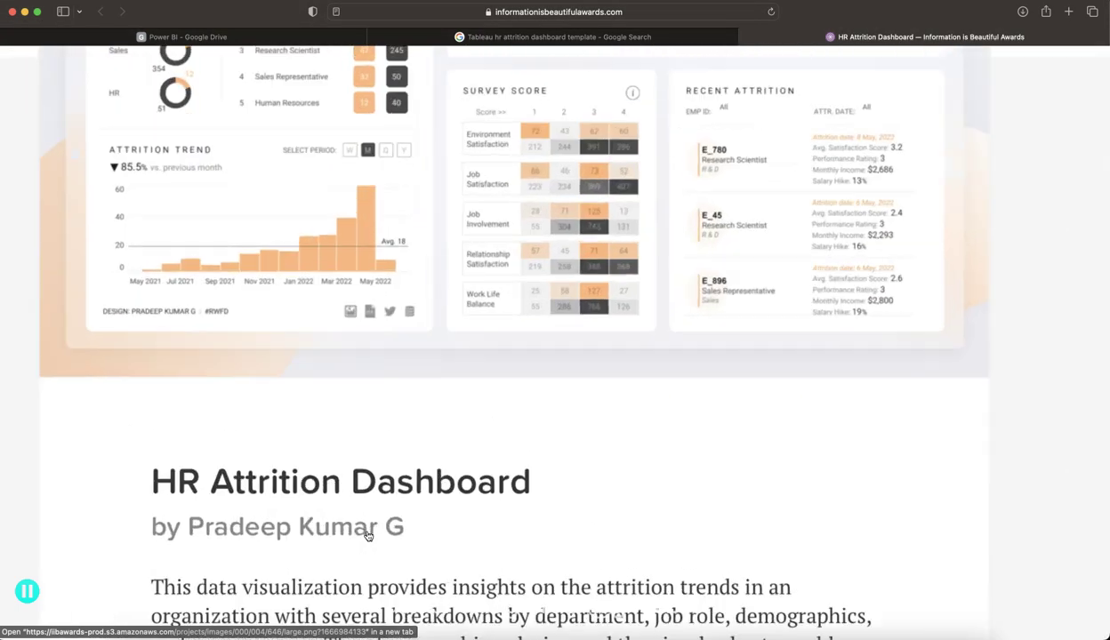
scroll(368, 535, "up", 5)
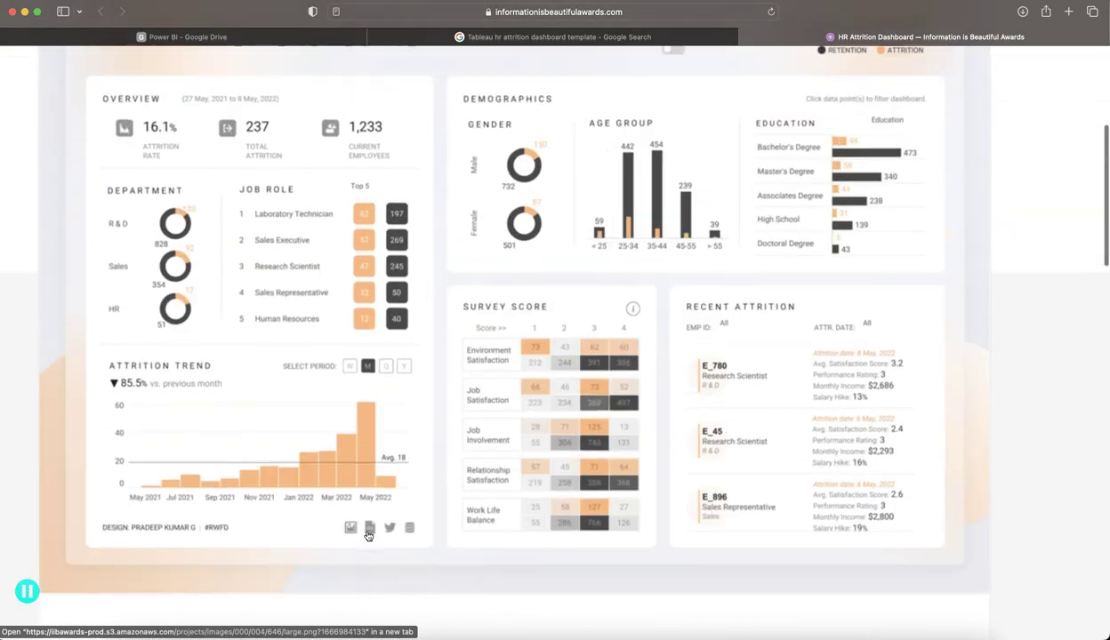
scroll(369, 536, "up", 2)
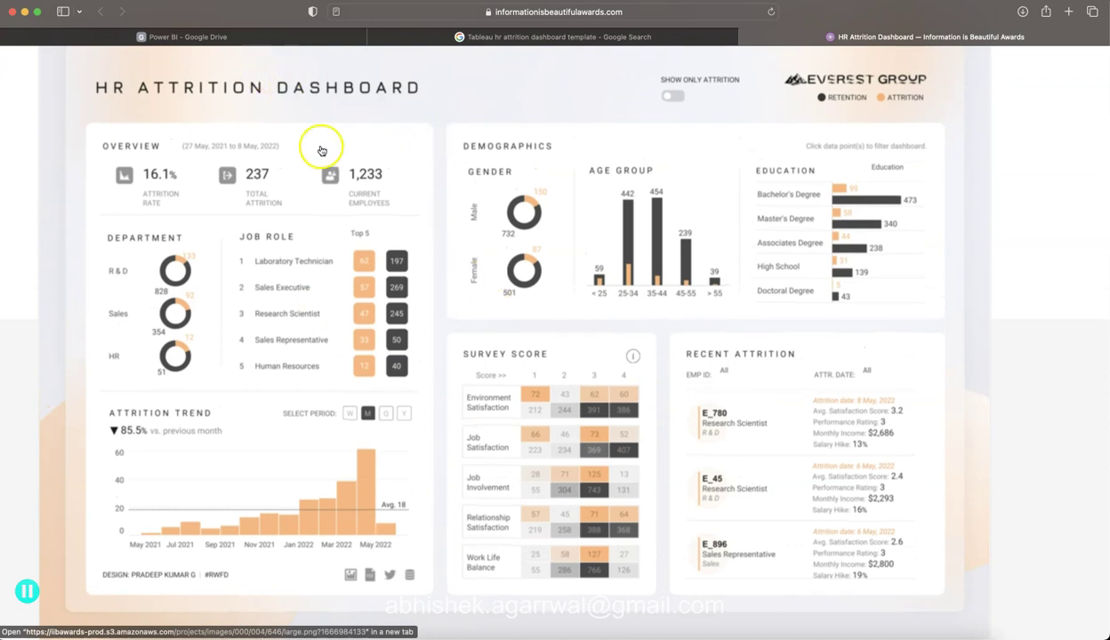
scroll(316, 144, "up", 2)
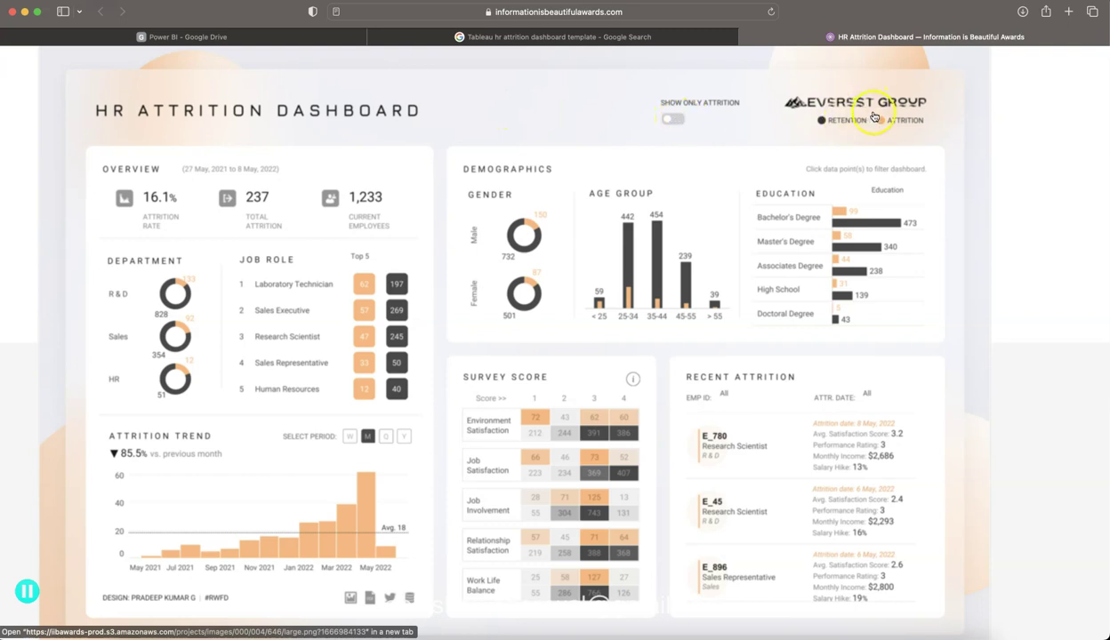
Study the reference dashboard's layout across its Overview, Attrition Trend, Demographics, Survey Score and Recent Attrition panels
scroll(542, 122, "down", 5)
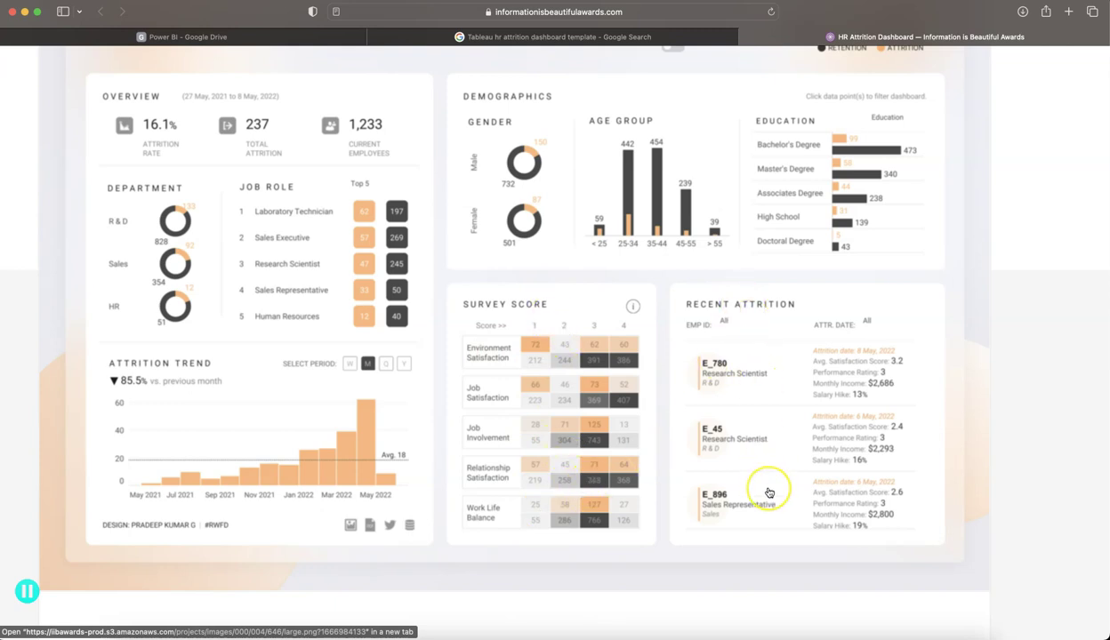
scroll(769, 492, "up", 1)
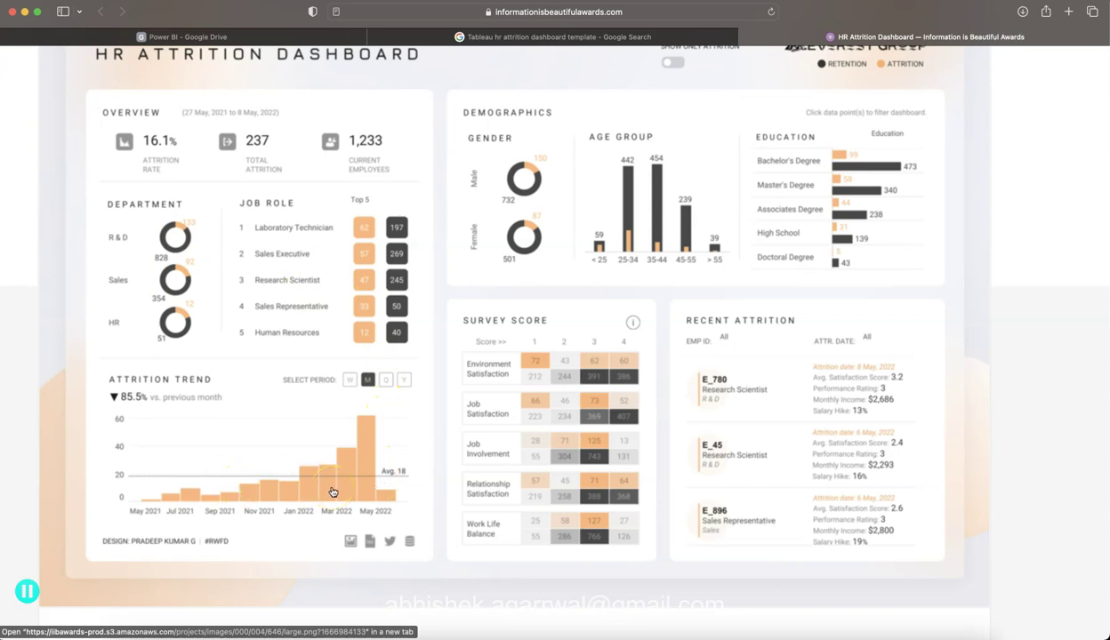
scroll(331, 492, "up", 2)
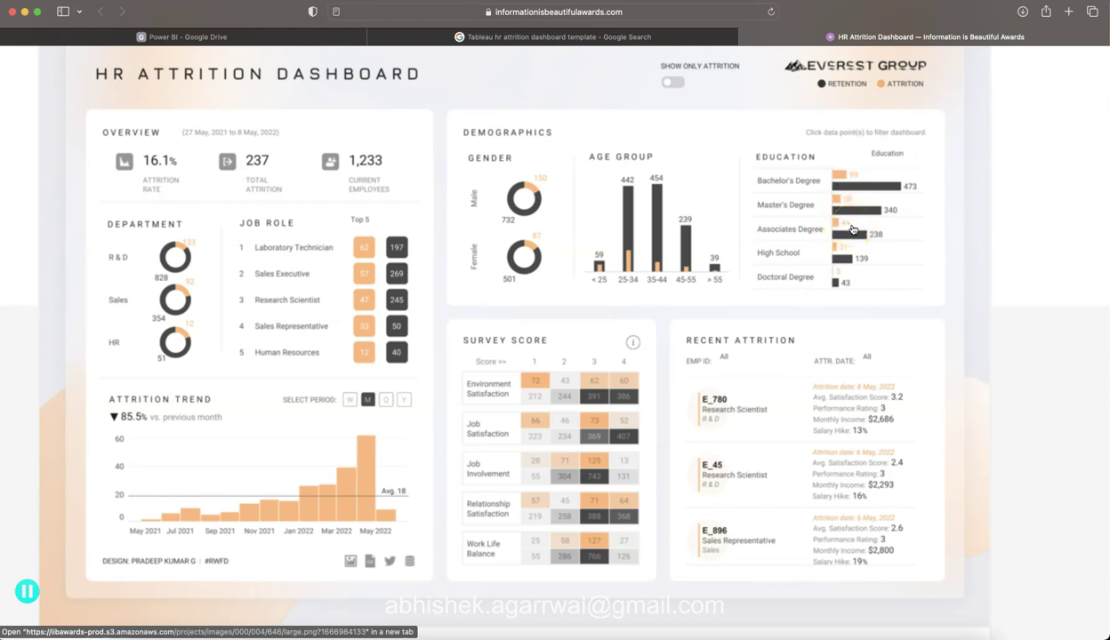
scroll(695, 436, "up", 1)
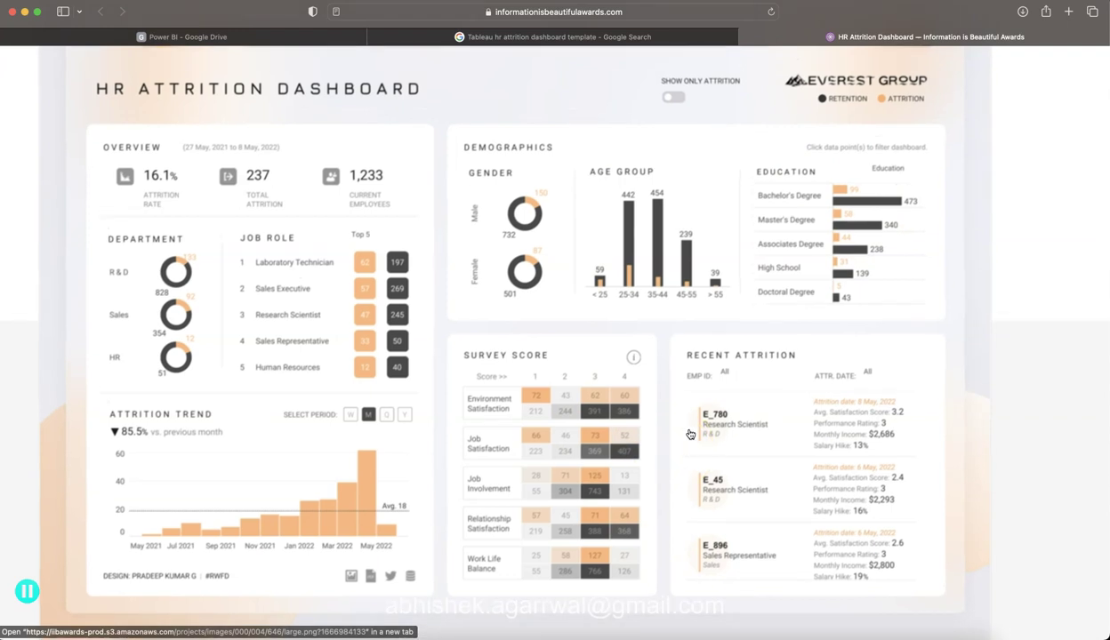
scroll(691, 434, "down", 1)
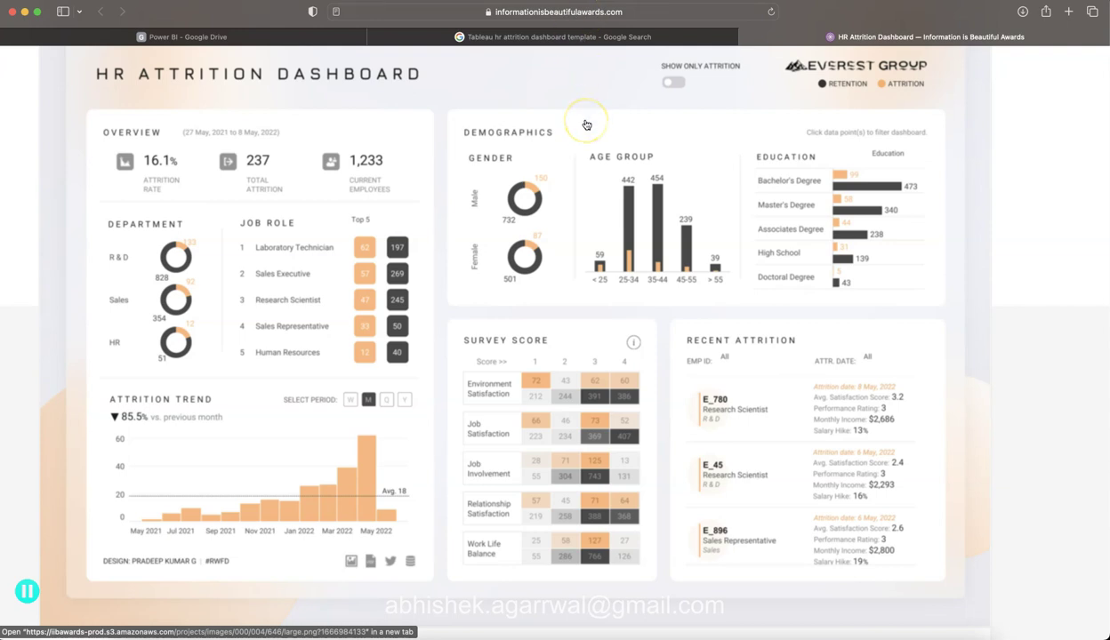
scroll(586, 125, "up", 1)
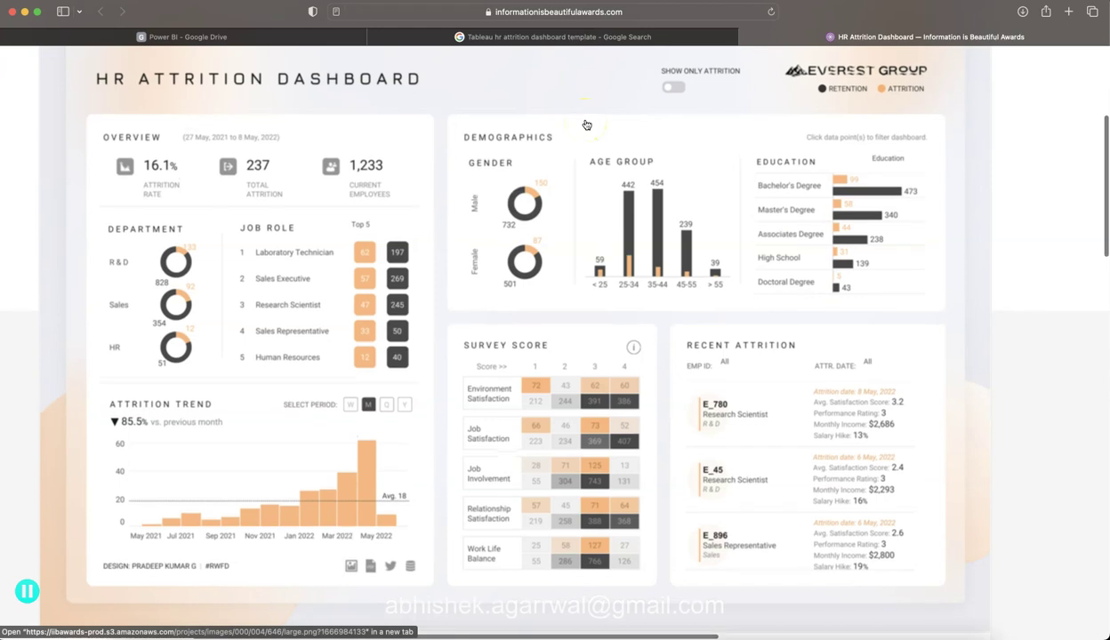